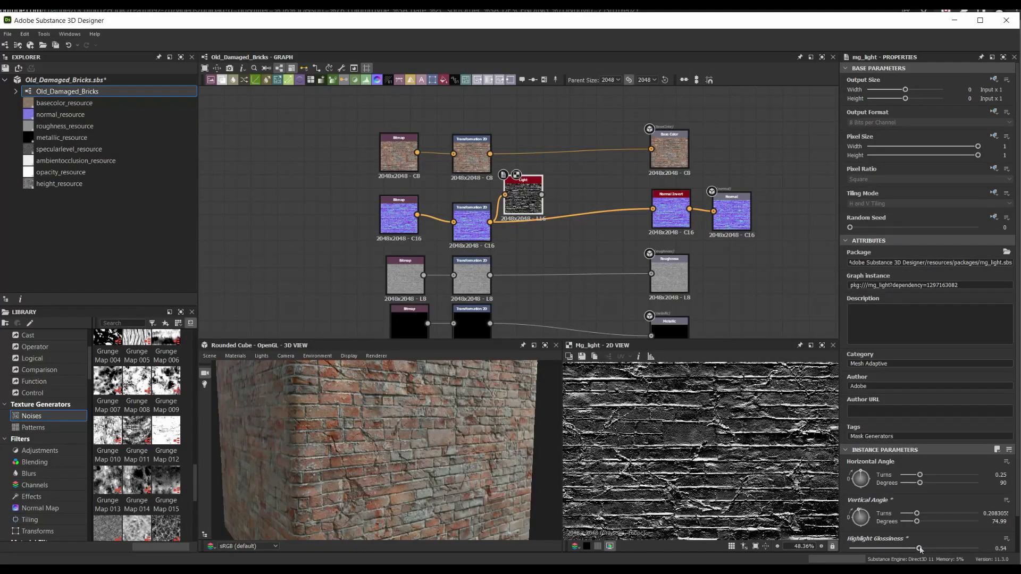
Place a Grunge Map 014 noise above the brick nodes and connect a new Gradient Map to its output
left_click_drag(508, 96, 487, 143)
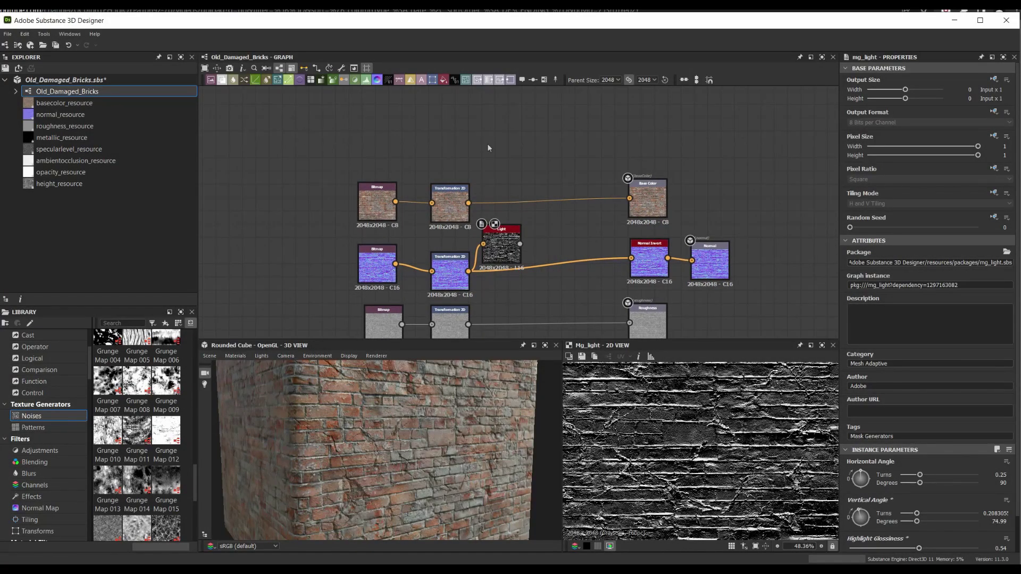
left_click(559, 160)
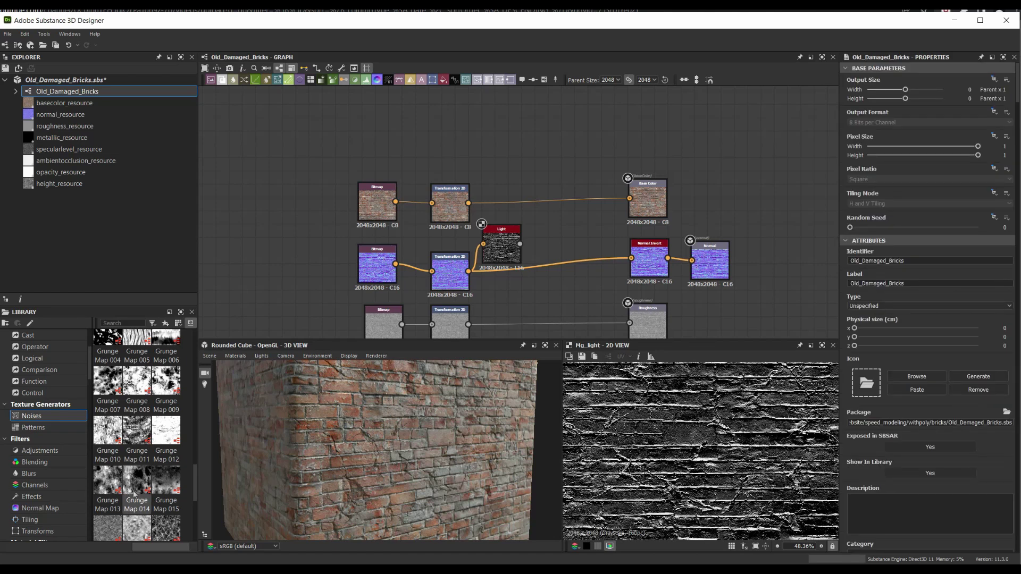
left_click_drag(136, 482, 383, 137)
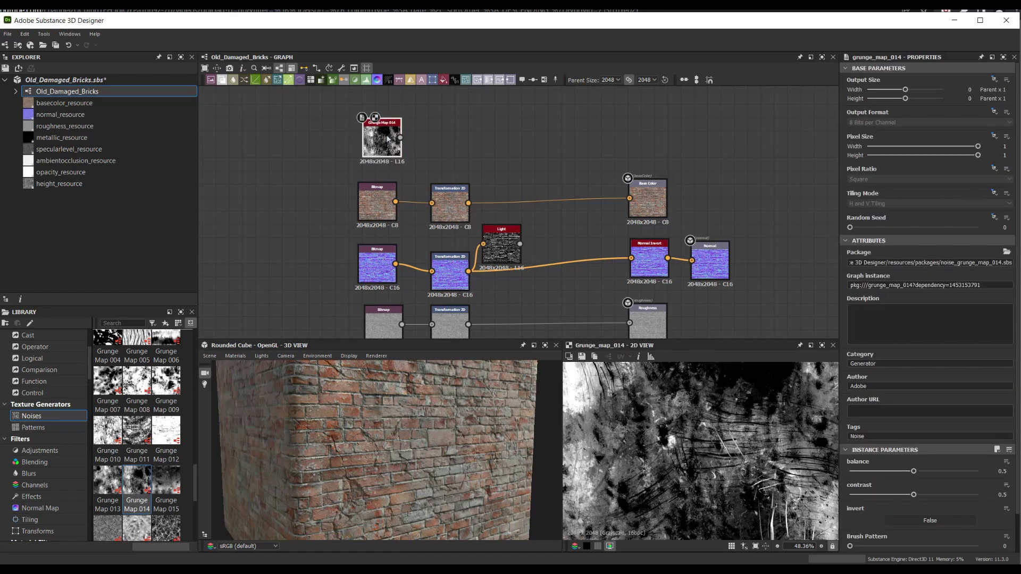
scroll(723, 457, "down", 2)
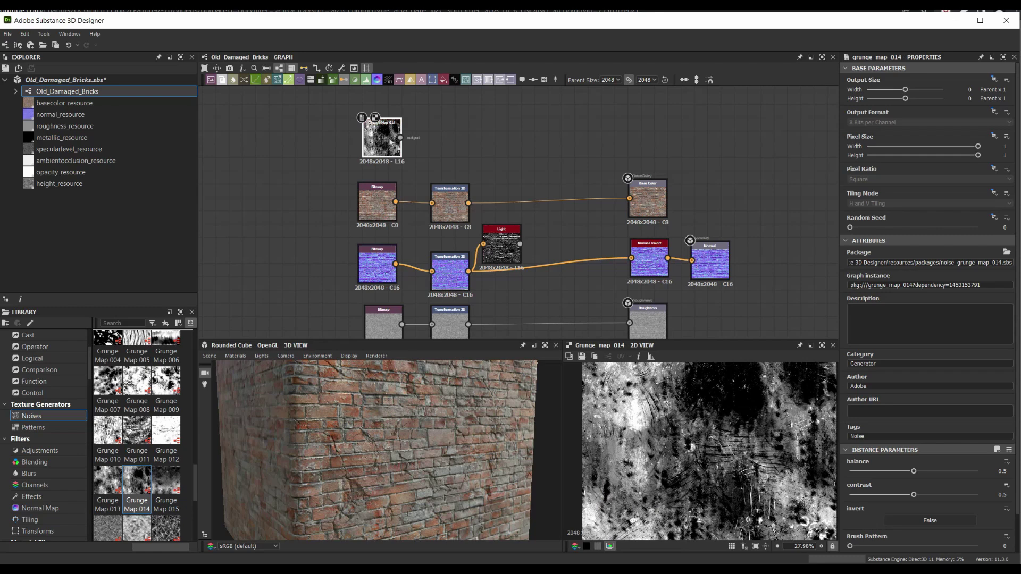
scroll(692, 445, "down", 1)
left_click_drag(401, 138, 416, 138)
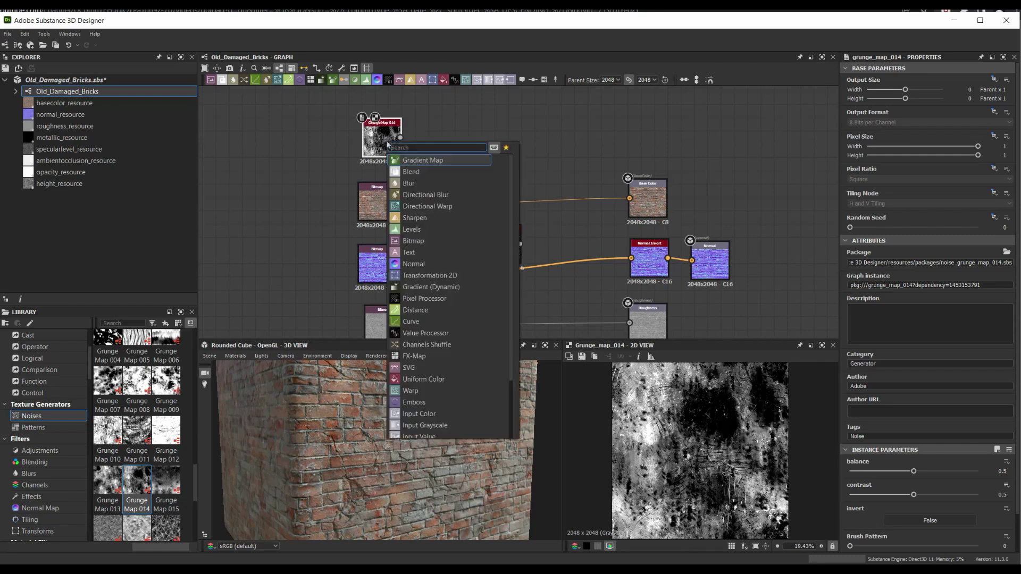
type("grad")
key("Return")
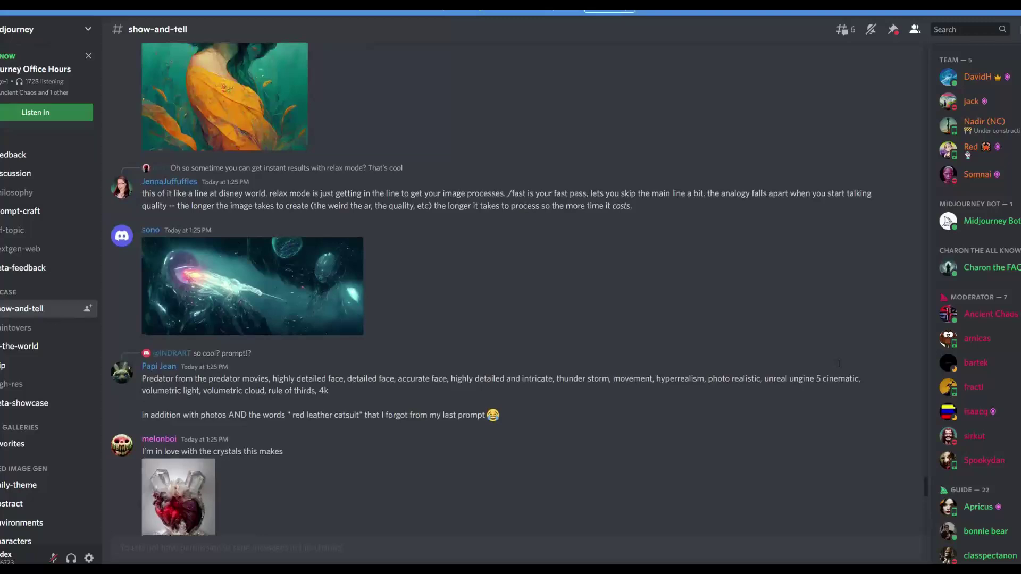
scroll(764, 372, "up", 10)
scroll(838, 363, "up", 10)
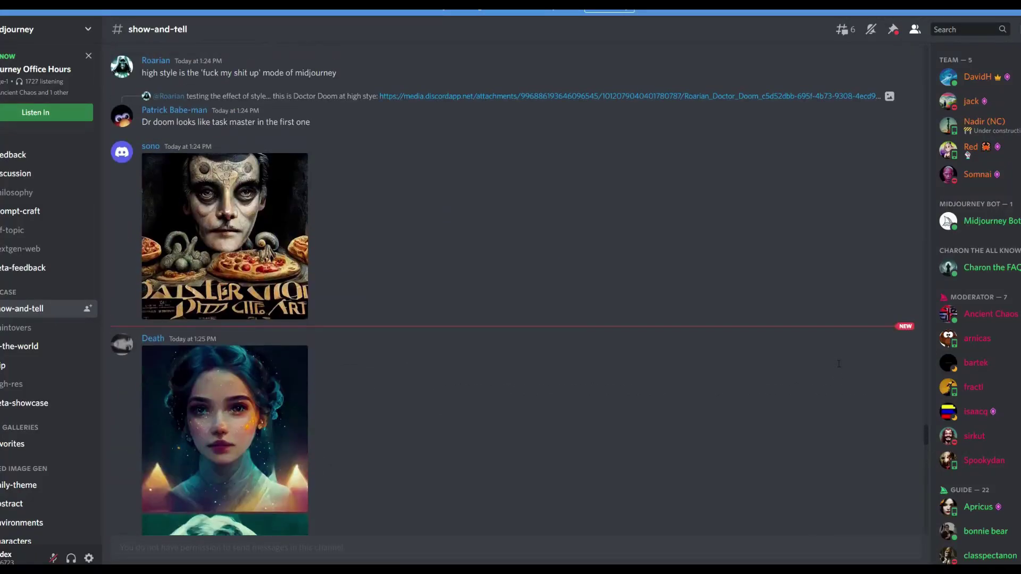
scroll(838, 363, "up", 5)
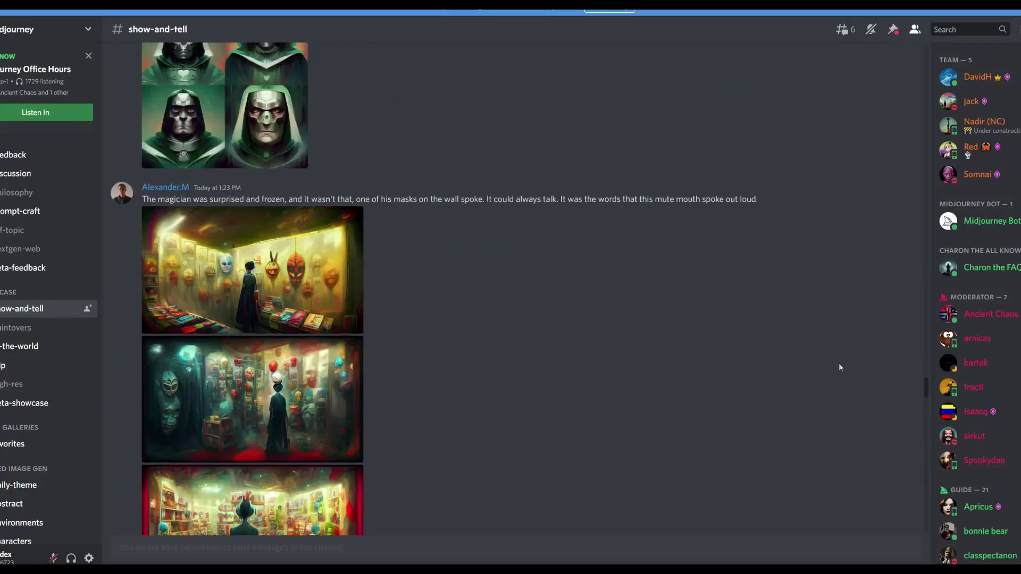
scroll(838, 363, "up", 5)
scroll(838, 363, "up", 3)
scroll(838, 363, "up", 5)
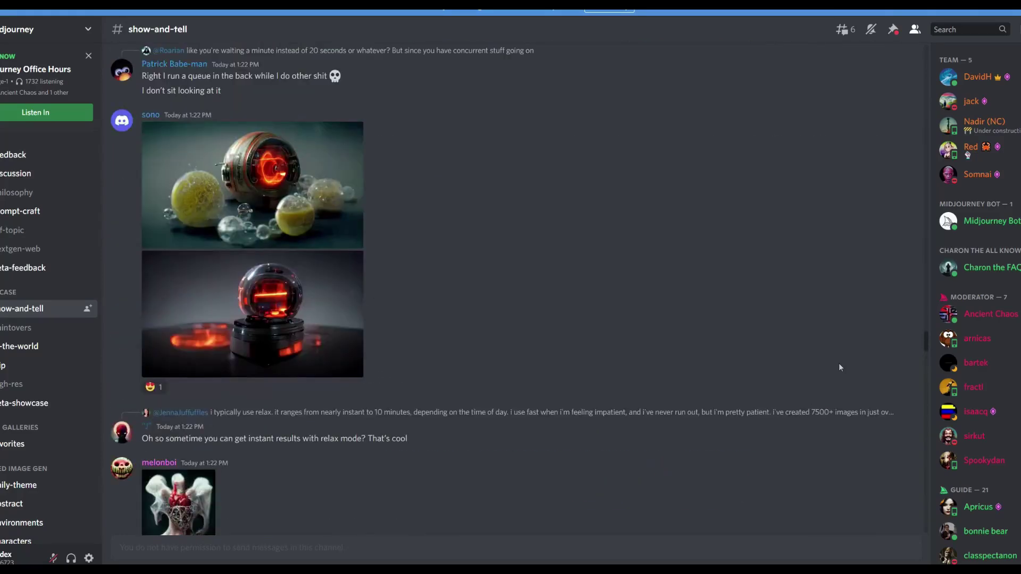
scroll(839, 364, "up", 5)
scroll(839, 364, "up", 5)
scroll(838, 363, "up", 3)
scroll(838, 363, "up", 4)
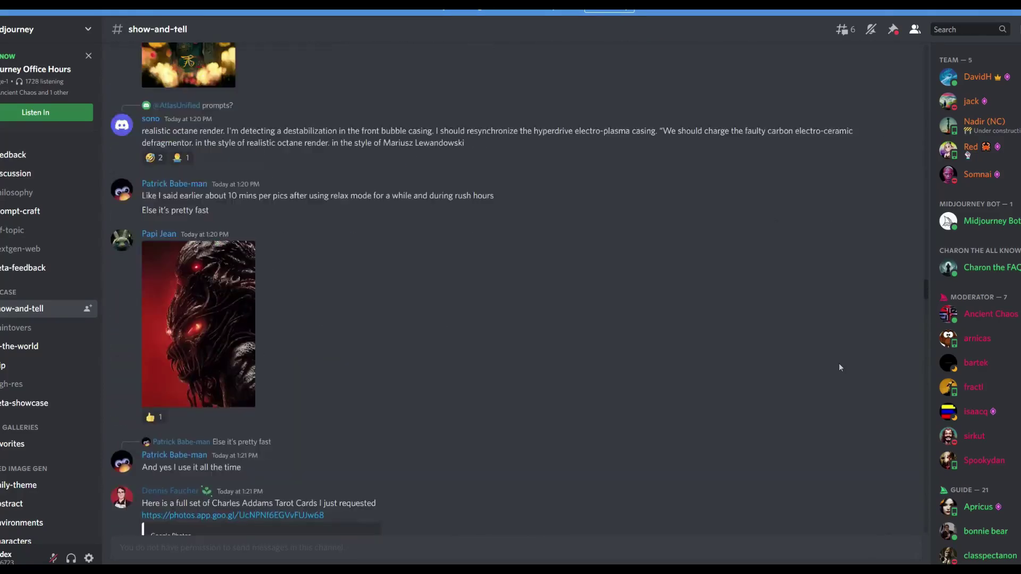
scroll(838, 362, "up", 4)
scroll(838, 362, "up", 5)
scroll(838, 363, "up", 4)
scroll(839, 363, "up", 4)
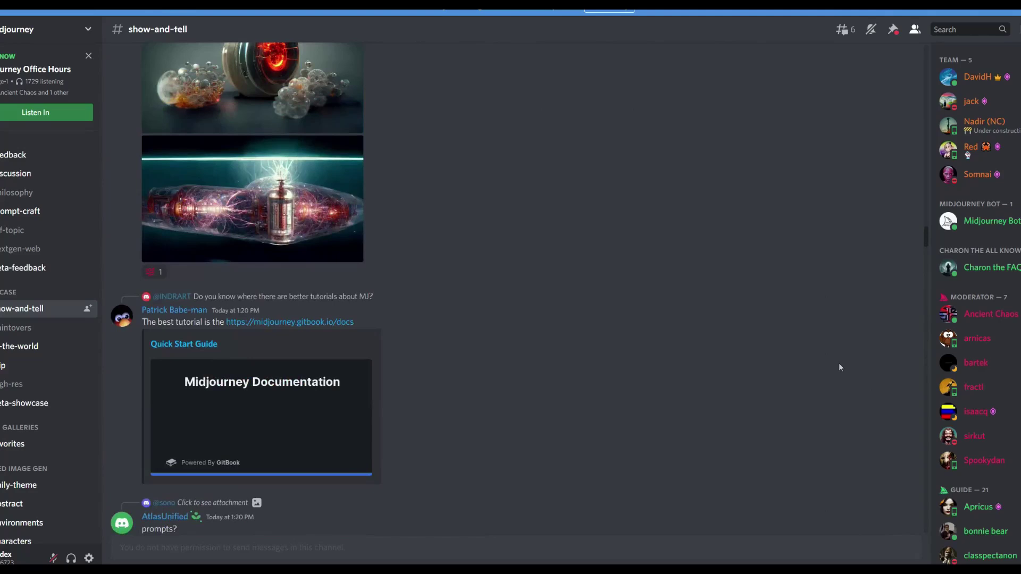
scroll(839, 364, "up", 5)
scroll(838, 363, "up", 4)
scroll(838, 363, "up", 4)
scroll(839, 362, "up", 4)
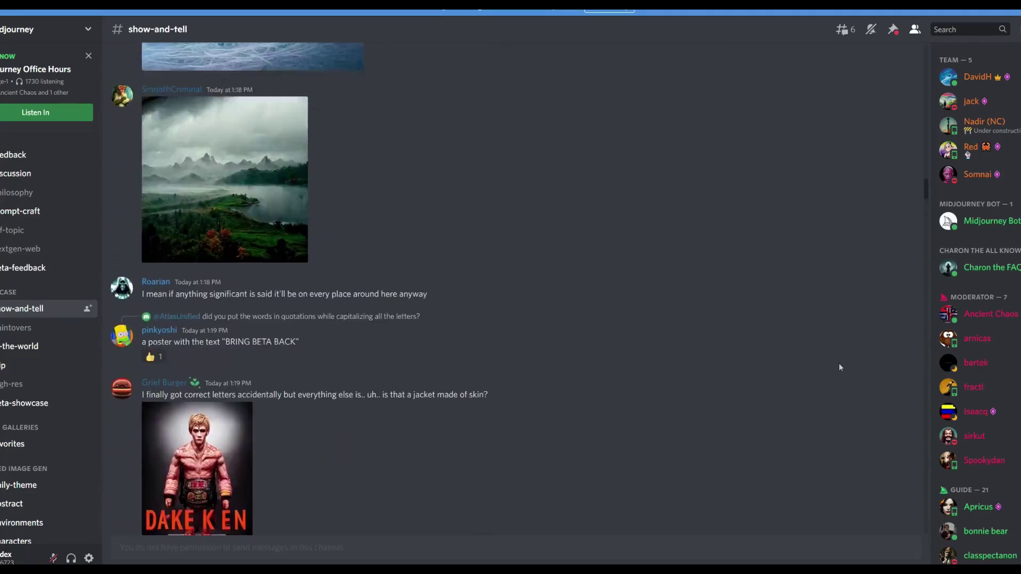
scroll(839, 364, "up", 4)
scroll(838, 363, "up", 5)
scroll(839, 363, "up", 3)
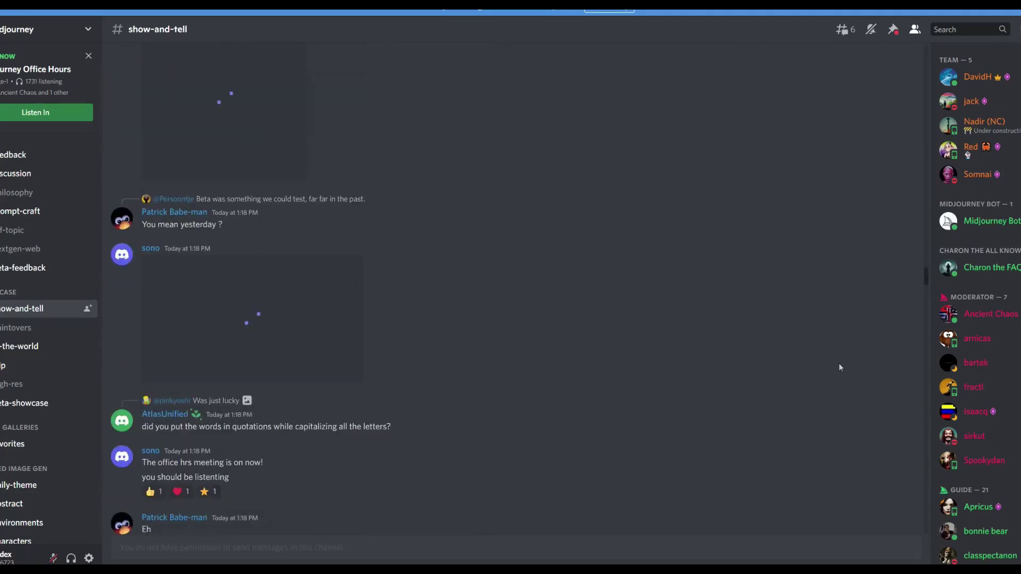
scroll(838, 363, "up", 3)
scroll(839, 362, "up", 4)
scroll(838, 363, "up", 4)
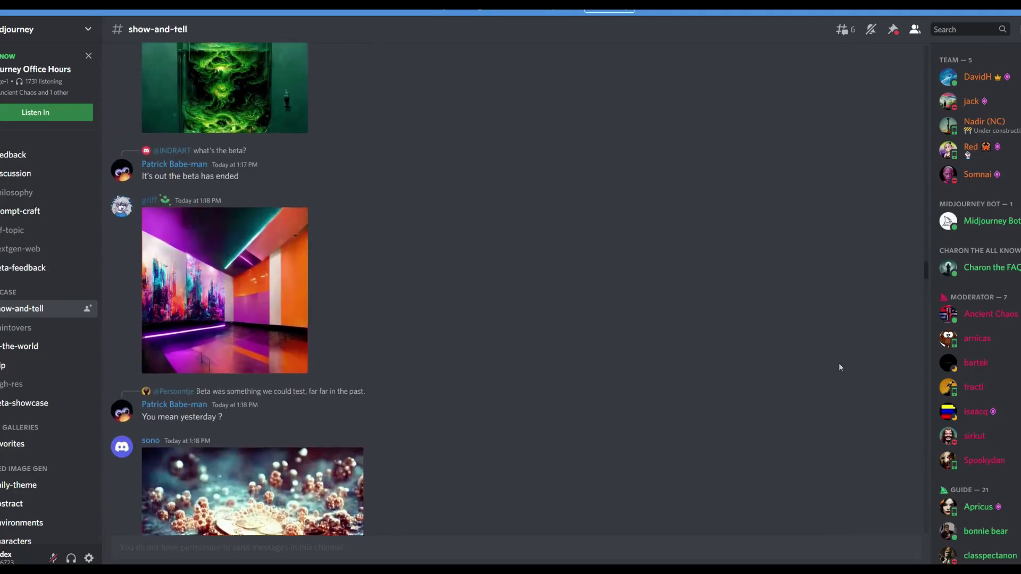
scroll(839, 363, "up", 4)
scroll(838, 363, "up", 4)
scroll(838, 363, "up", 4)
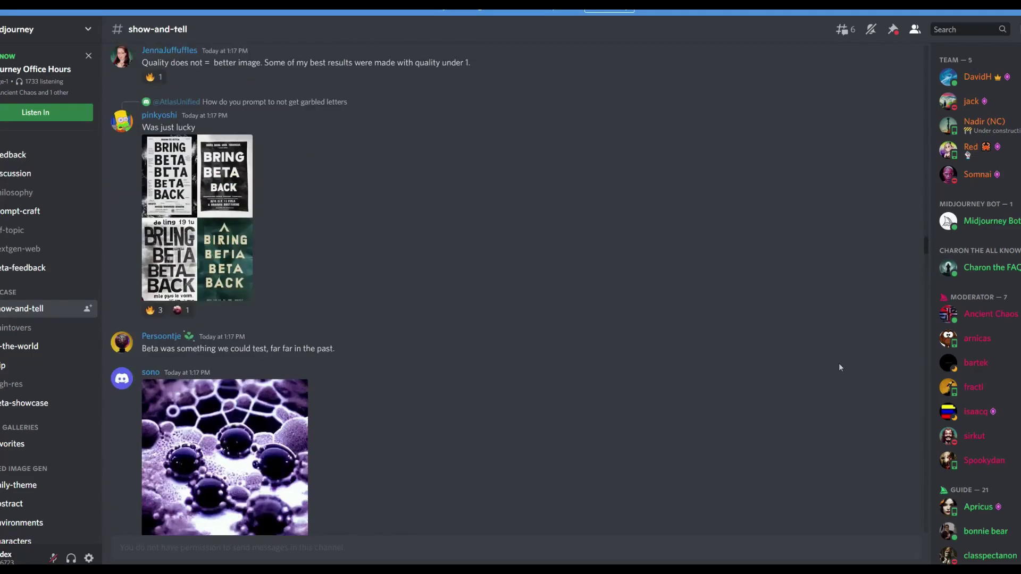
scroll(839, 363, "up", 4)
scroll(838, 363, "up", 4)
scroll(839, 363, "up", 4)
scroll(838, 364, "up", 4)
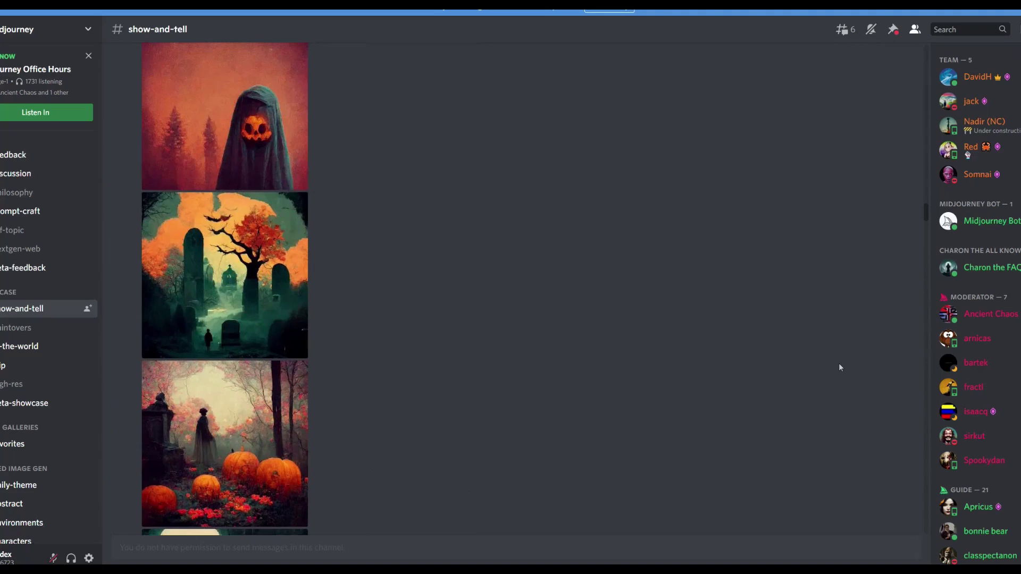
scroll(839, 364, "up", 4)
scroll(839, 363, "up", 4)
scroll(838, 364, "up", 4)
scroll(838, 363, "up", 4)
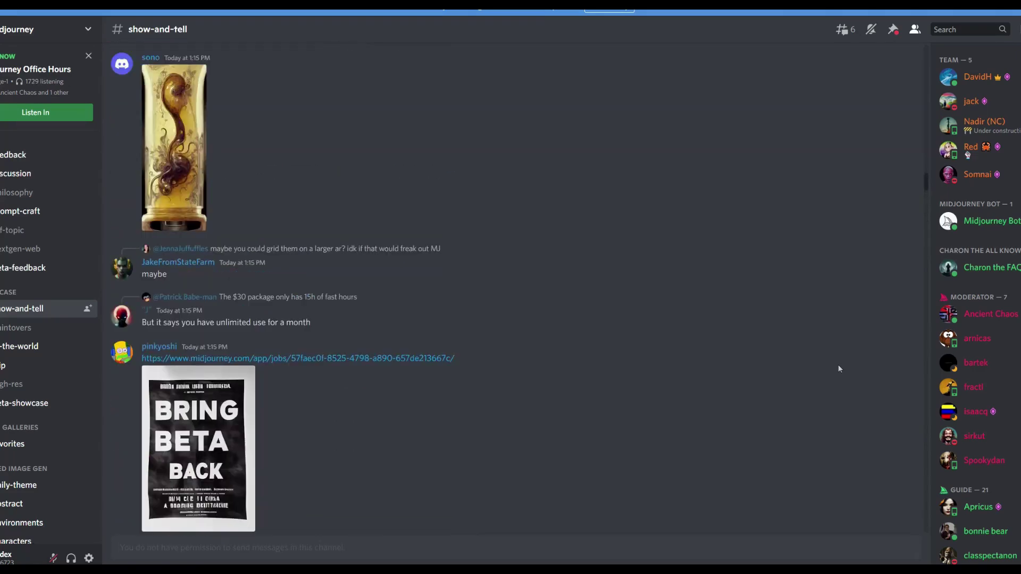
scroll(839, 364, "up", 4)
scroll(838, 364, "up", 4)
scroll(839, 364, "up", 4)
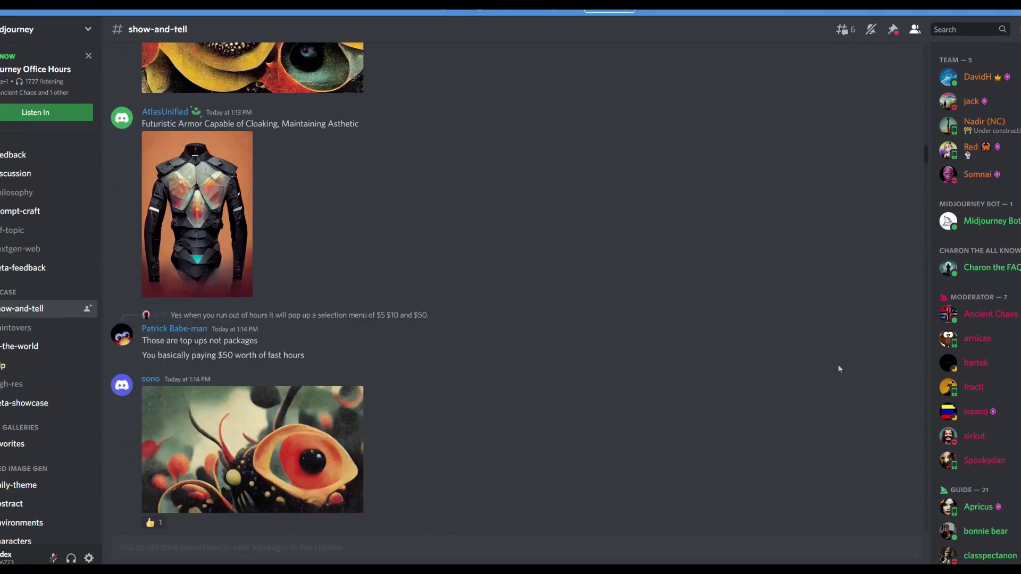
scroll(838, 365, "up", 4)
scroll(839, 364, "up", 4)
scroll(838, 365, "up", 4)
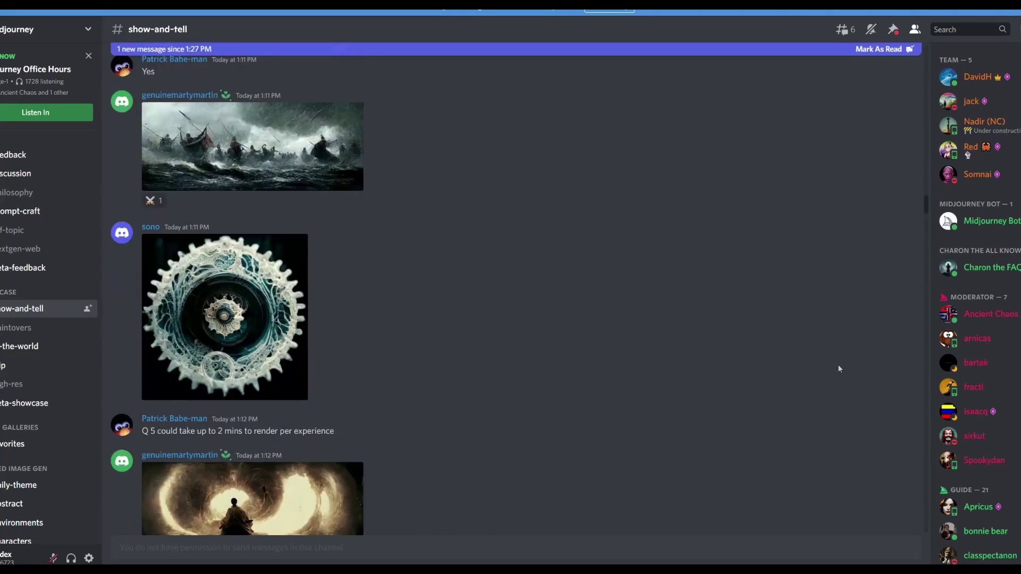
scroll(838, 364, "up", 4)
scroll(839, 364, "up", 4)
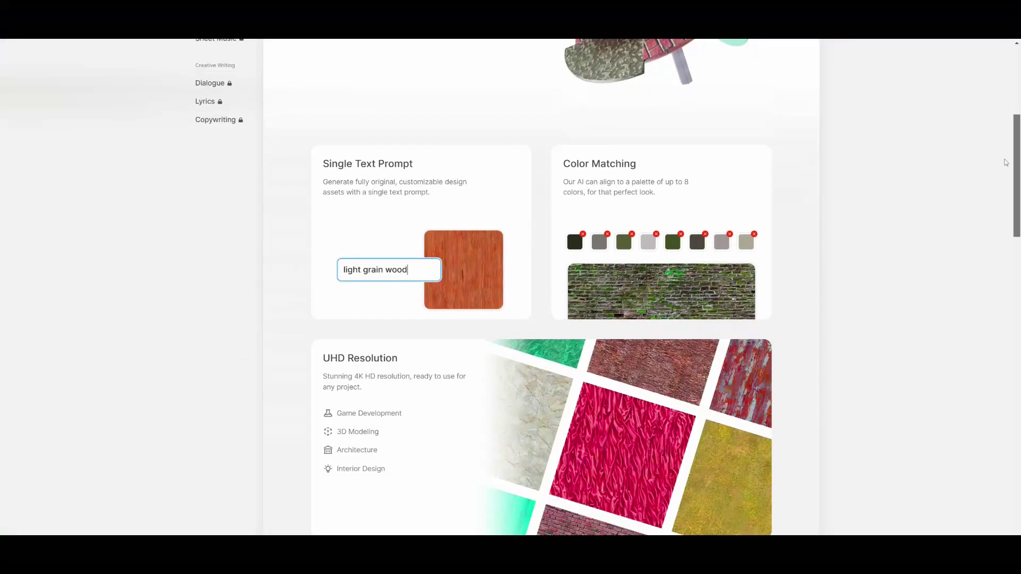
scroll(997, 199, "down", 2)
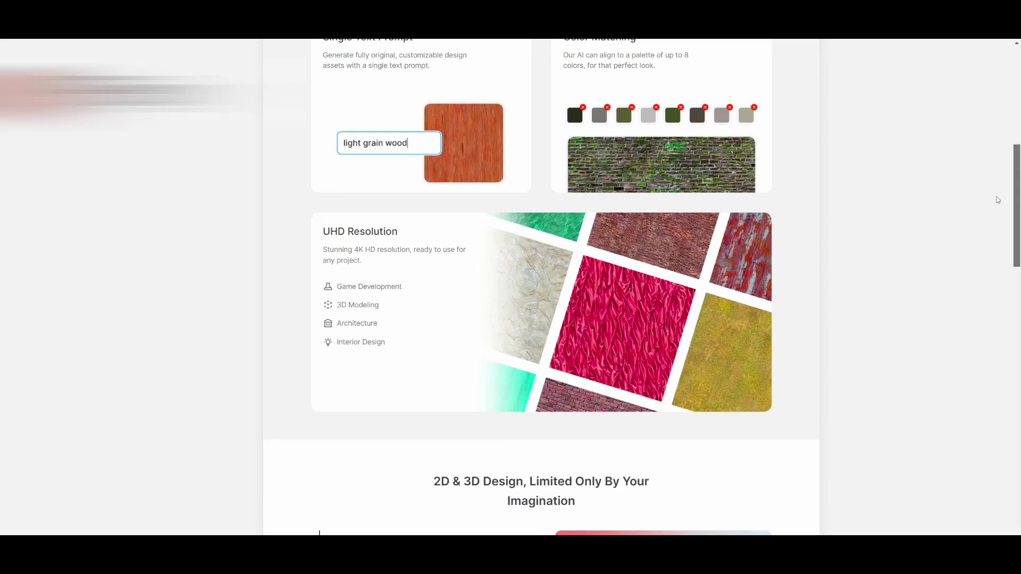
mouse_move(997, 200)
left_mouse_down()
mouse_move(1003, 346)
mouse_move(1015, 80)
left_mouse_up()
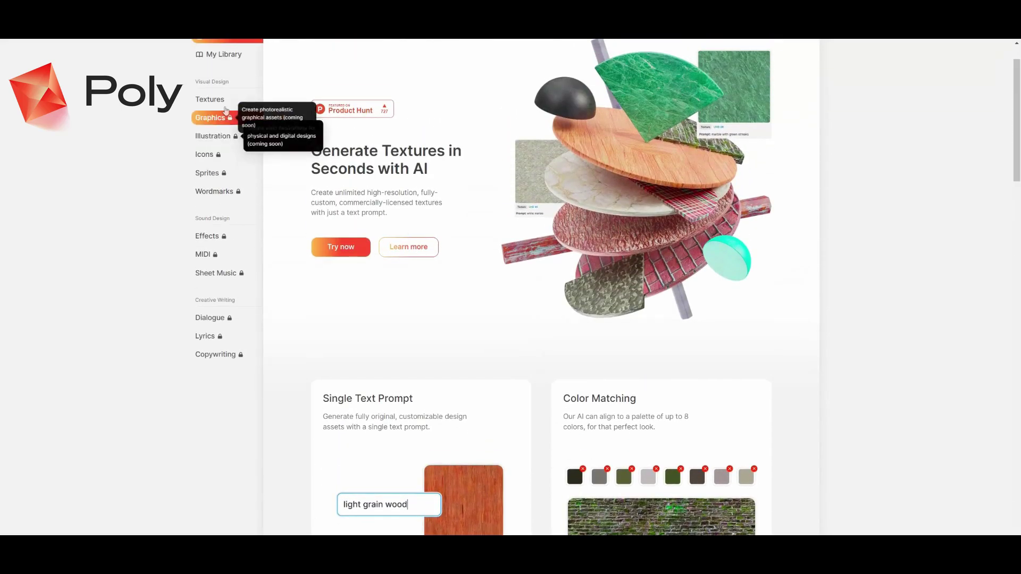
Generate textures from the new prompt 'wood planks, old, dirty'
left_click(210, 100)
double_click(369, 163)
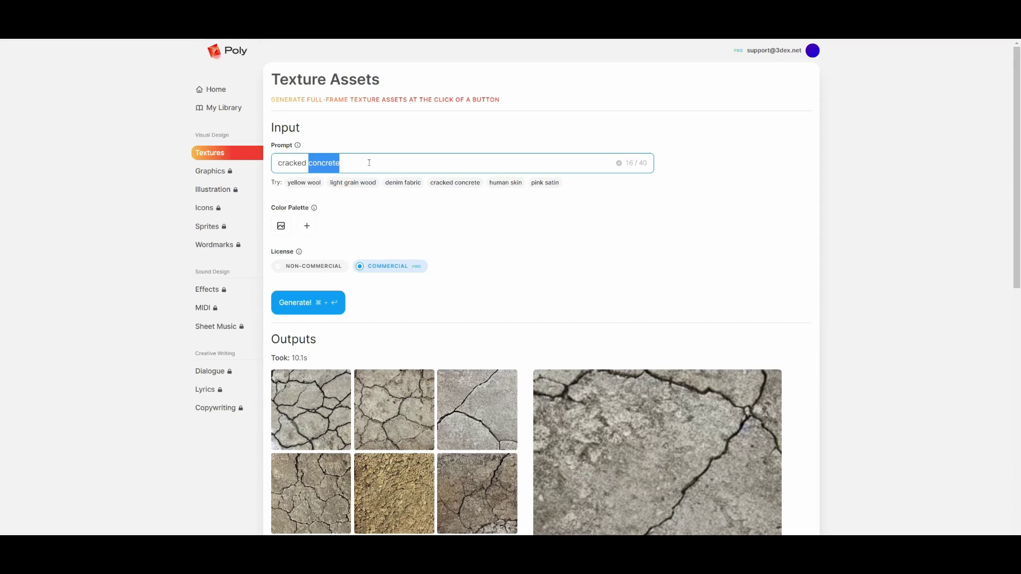
type("wood planks, old, dirty")
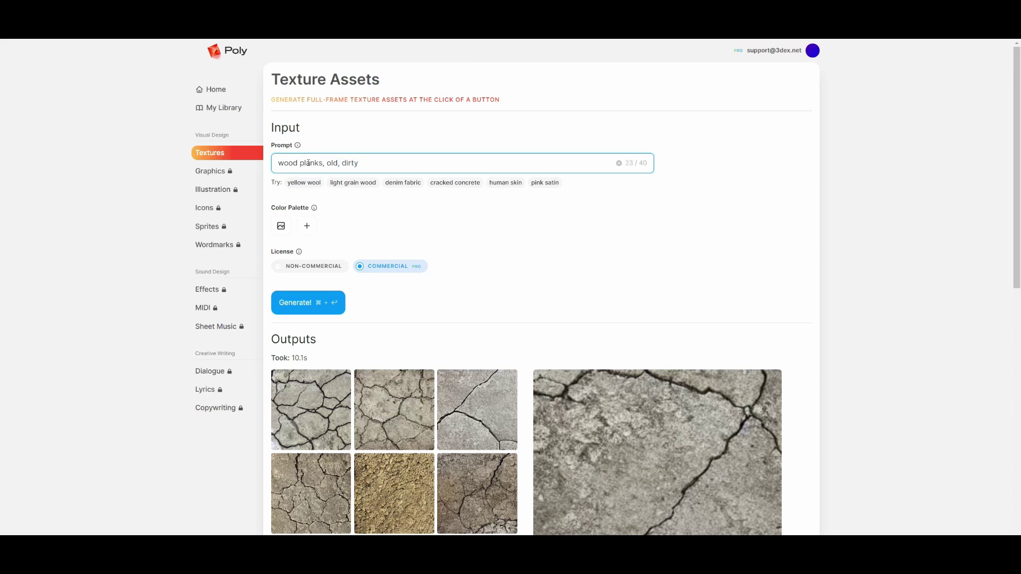
left_click(305, 302)
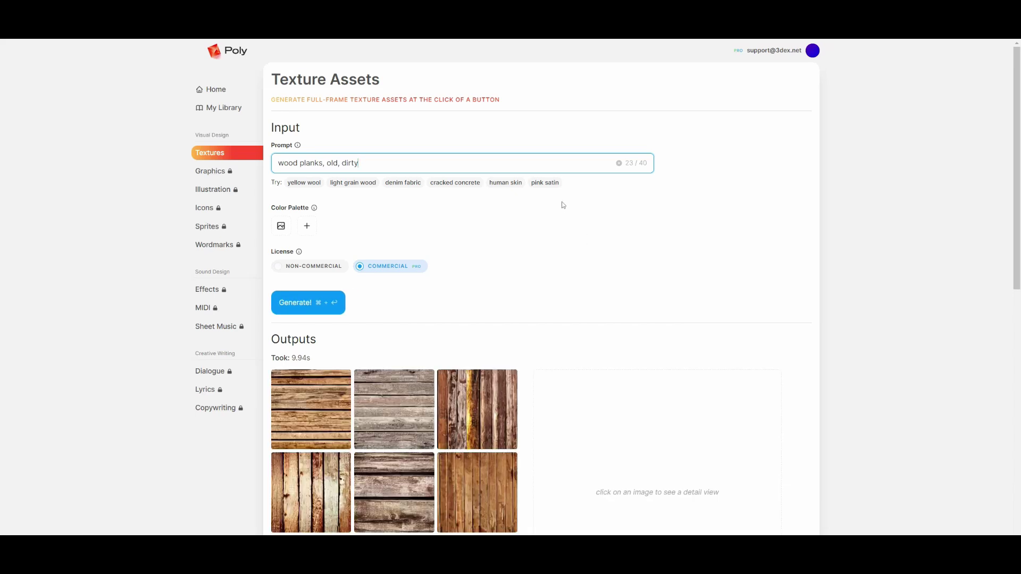
scroll(562, 274, "down", 2)
Preview four of the generated wood plank textures in detail
left_click(334, 256)
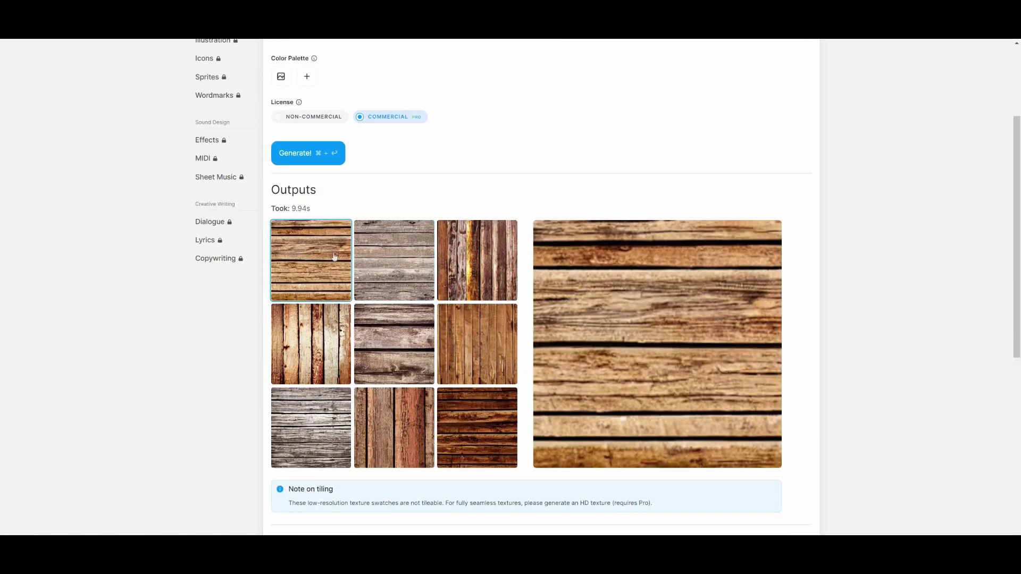
left_click(473, 333)
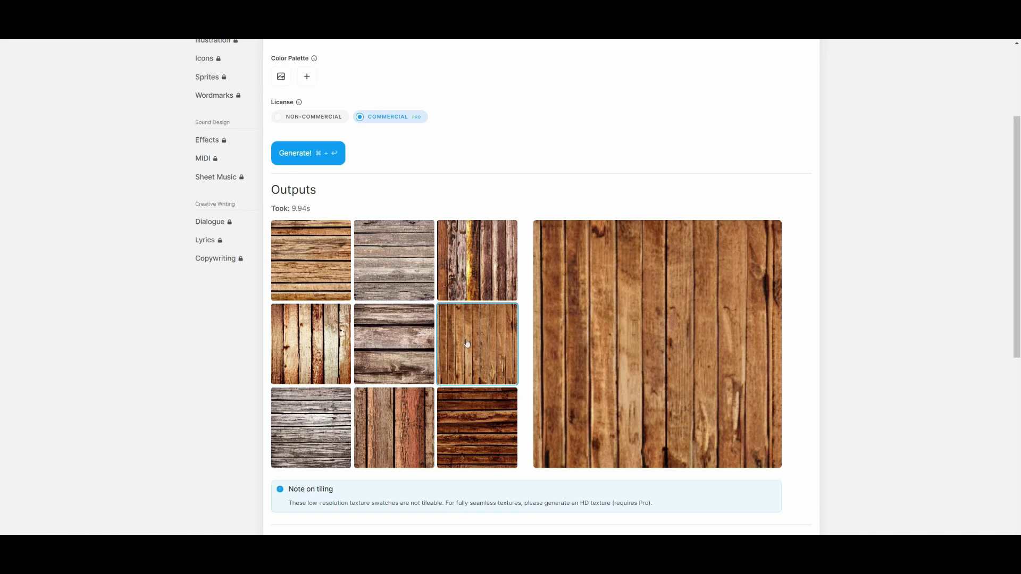
left_click(390, 271)
left_click(457, 428)
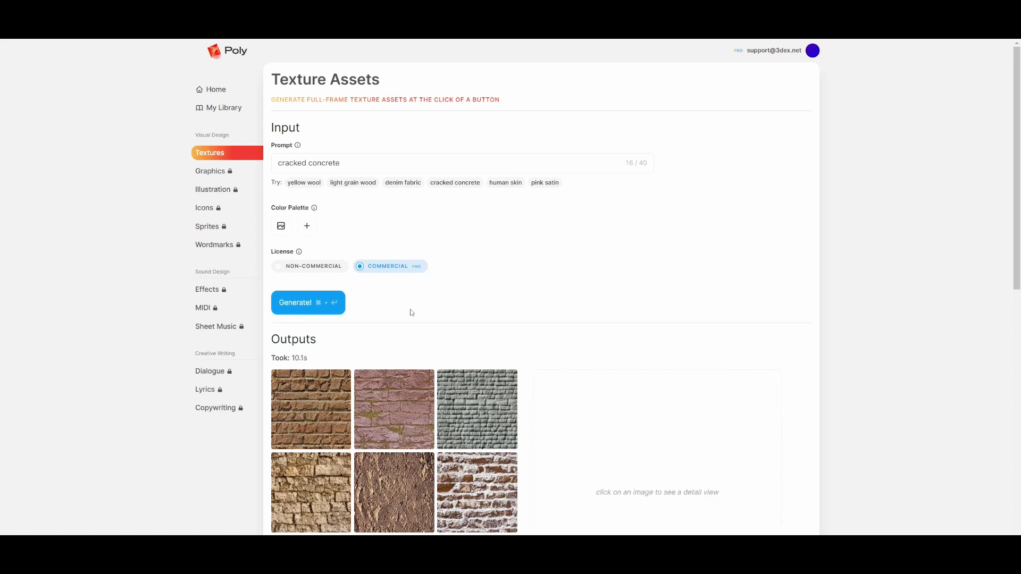
scroll(411, 309, "down", 3)
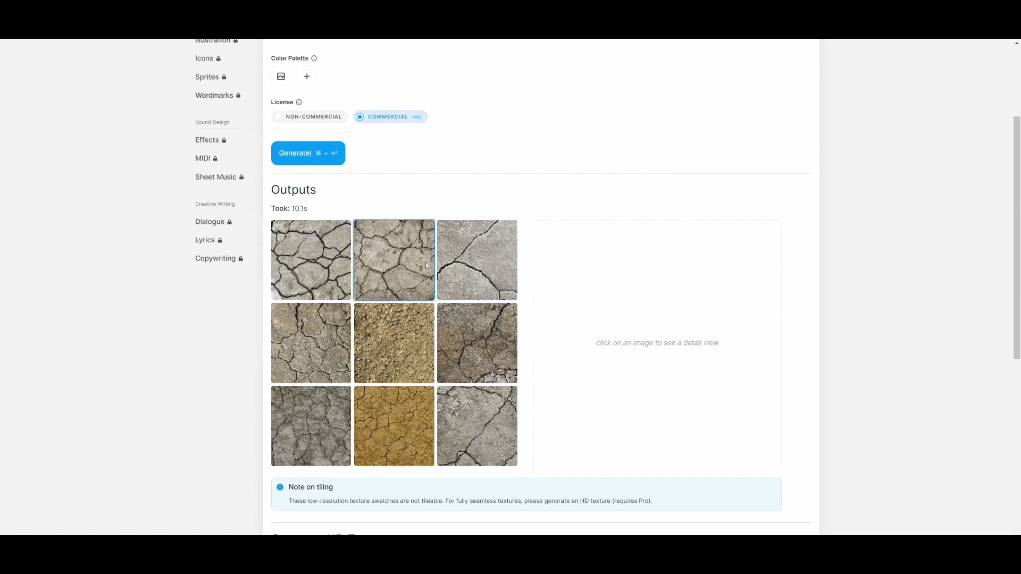
Compare the cracked concrete variations one by one in the large preview
left_click(468, 251)
left_click(479, 349)
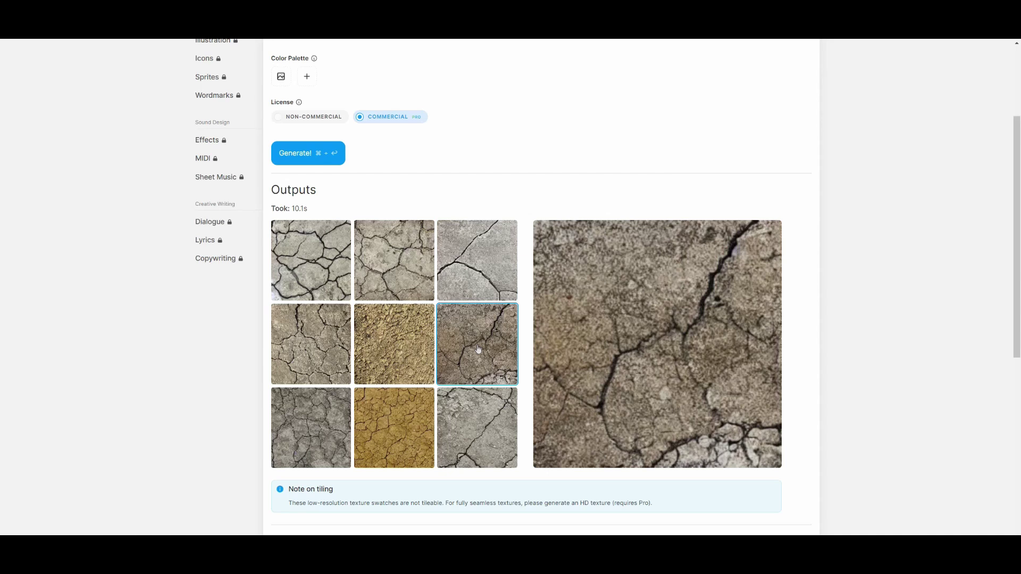
left_click(474, 426)
left_click(315, 256)
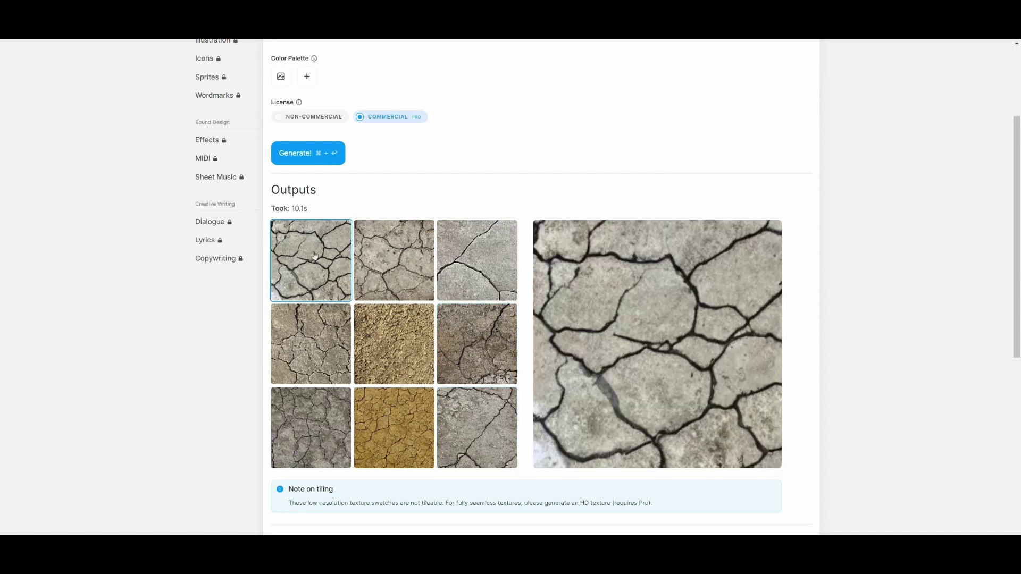
left_click(394, 345)
left_click(308, 346)
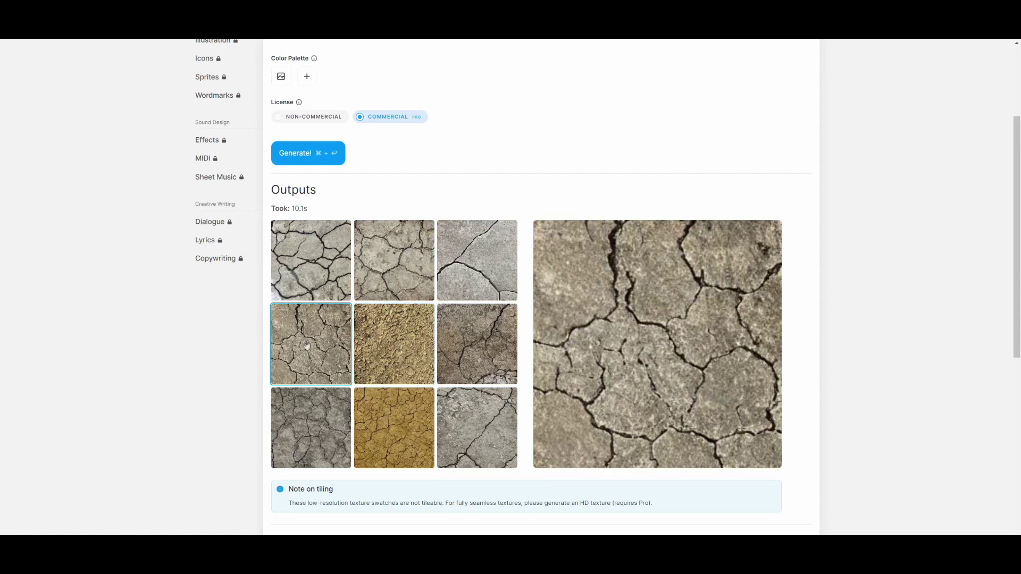
left_click(294, 423)
Pick the bottom-right concrete swatch and queue its HD 2K texture job
left_click(393, 422)
left_click(461, 428)
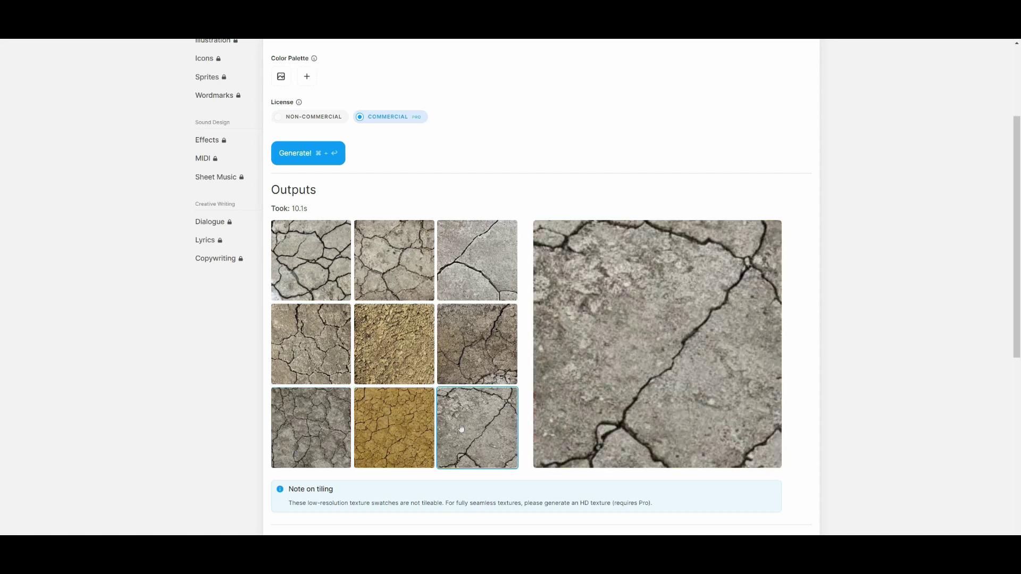
scroll(474, 447, "down", 3)
scroll(474, 360, "down", 2)
scroll(331, 468, "down", 1)
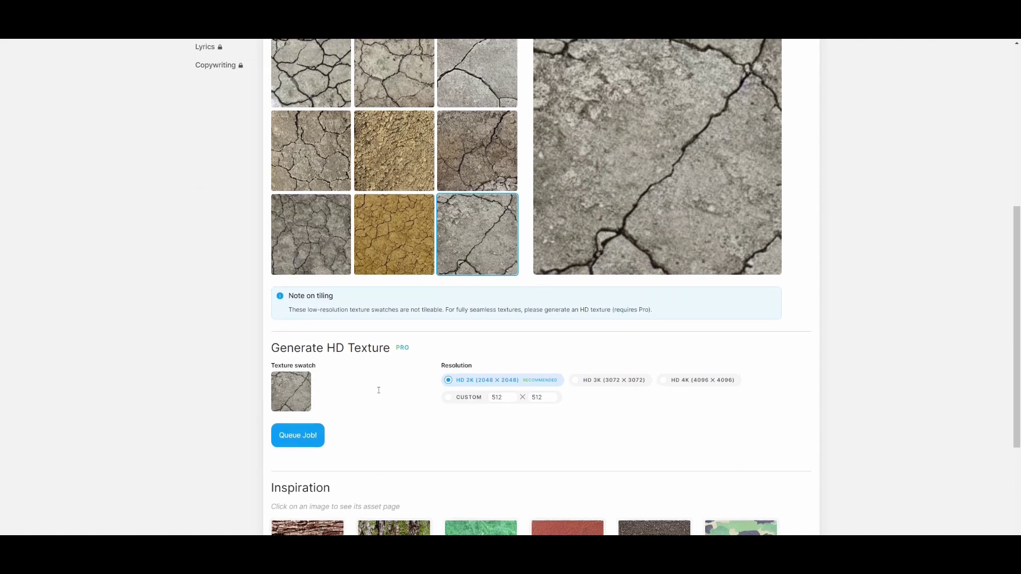
left_click(298, 429)
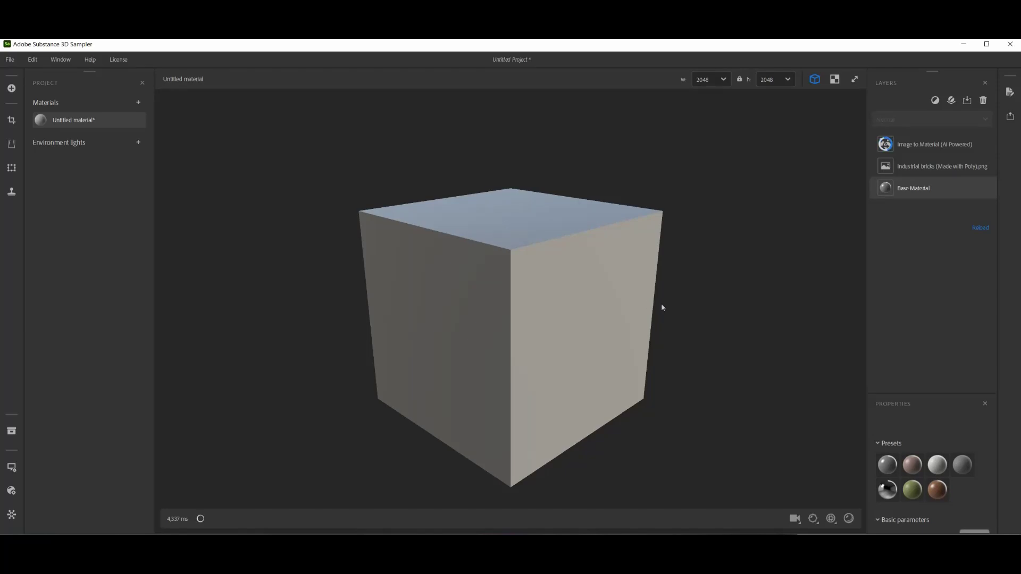
Add a Hue/Saturation filter above the Image to Material layer
left_click(913, 147)
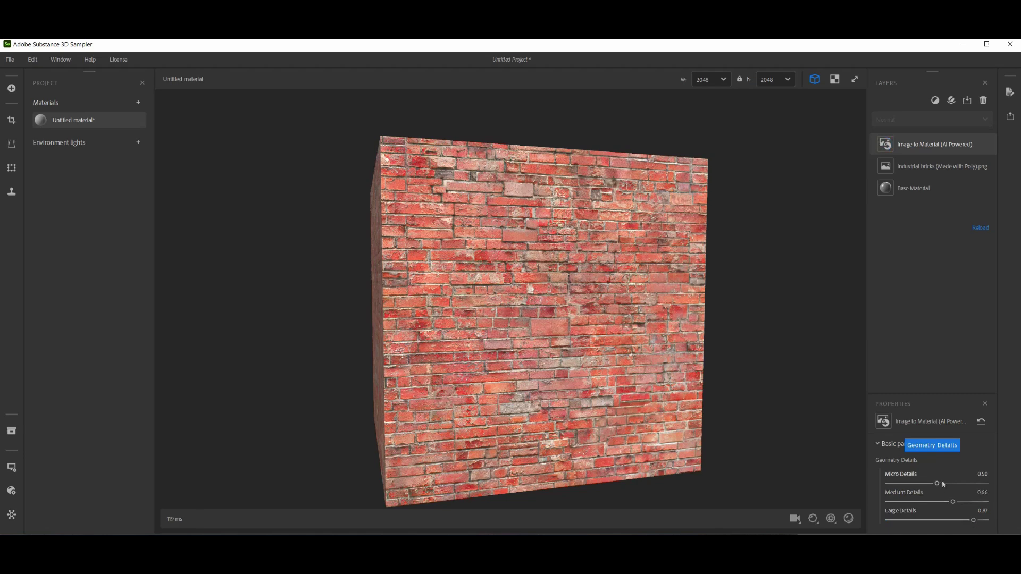
left_click(935, 100)
type("hue")
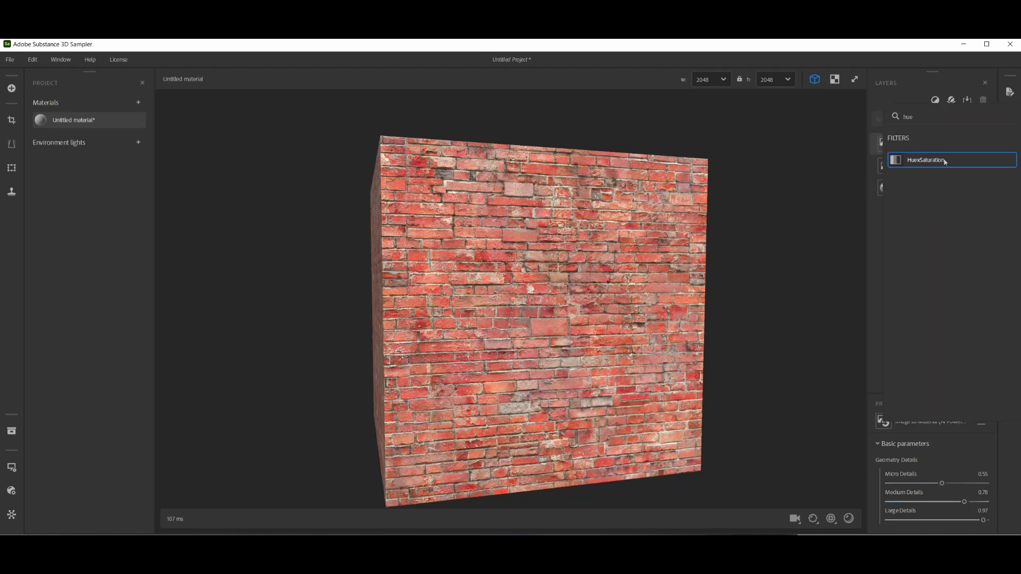
left_click(926, 164)
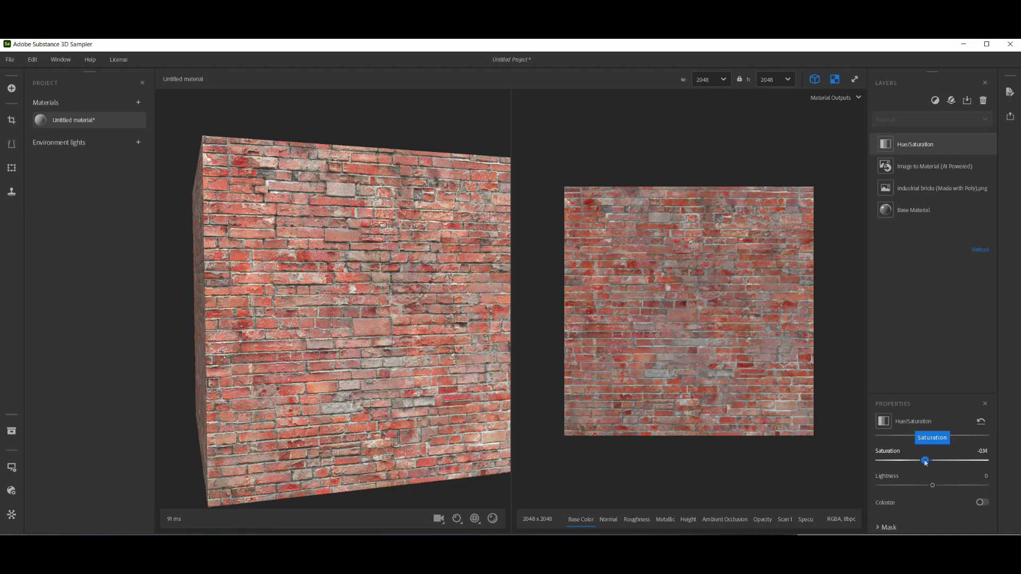
Add Cracks and Dust filters to the bricks from the starter assets
left_click(11, 432)
double_click(47, 441)
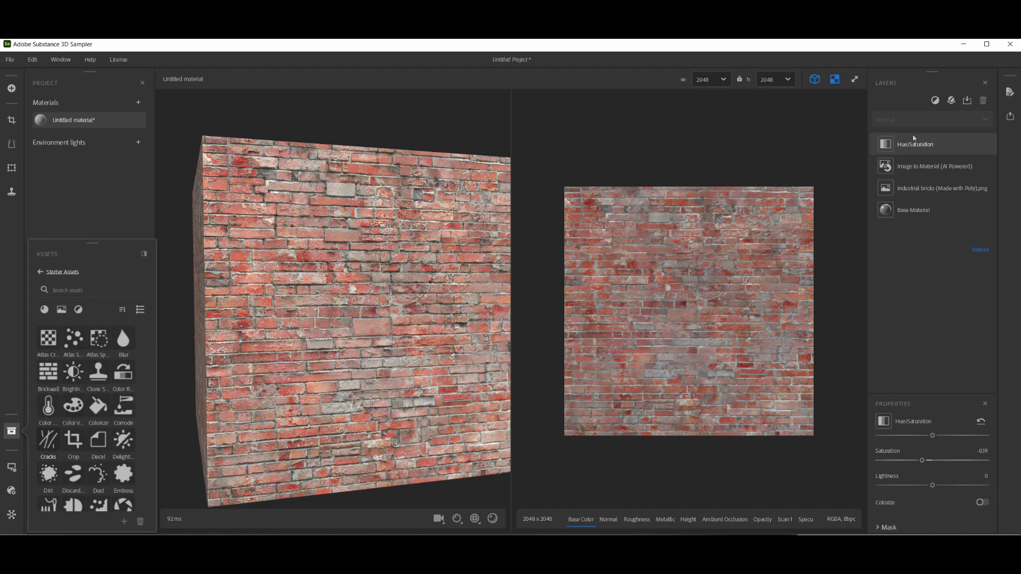
scroll(86, 438, "down", 1)
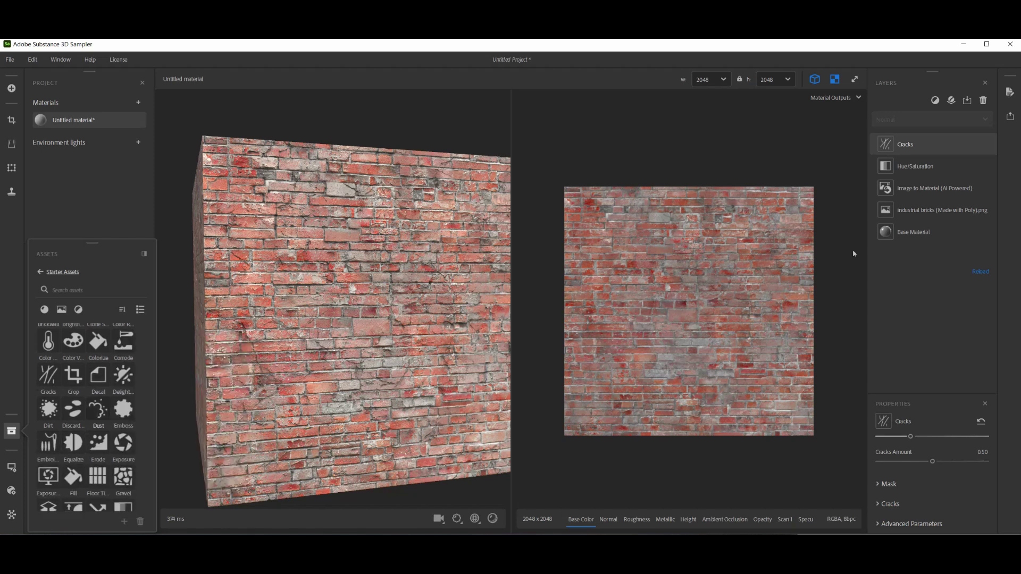
double_click(98, 410)
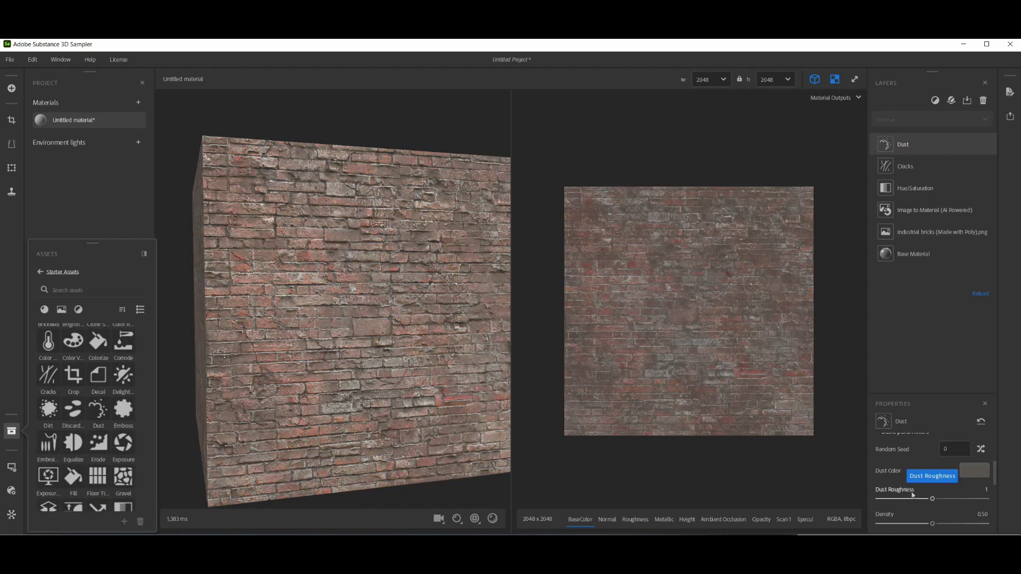
scroll(929, 466, "down", 2)
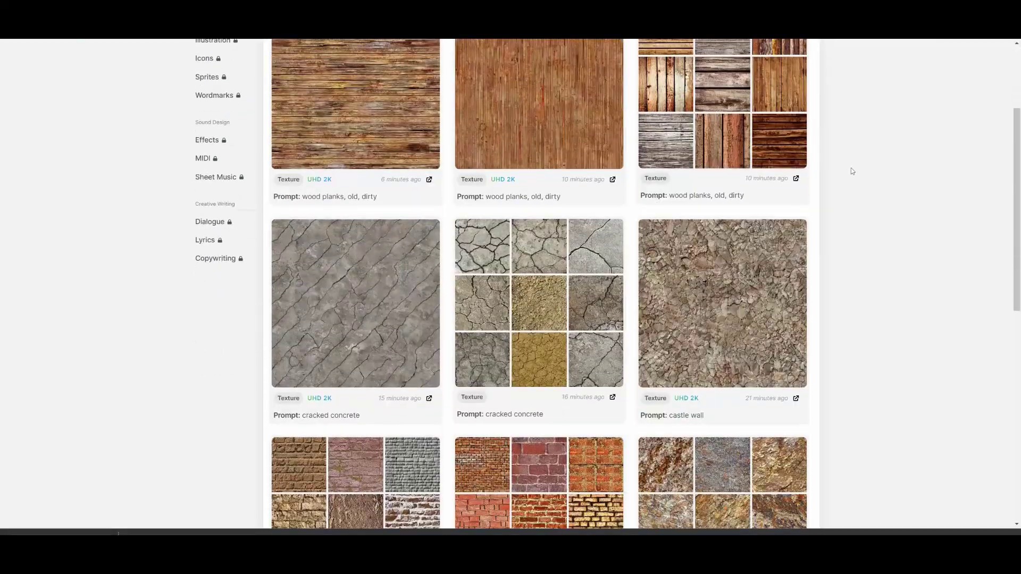
scroll(852, 170, "down", 2)
scroll(869, 134, "down", 5)
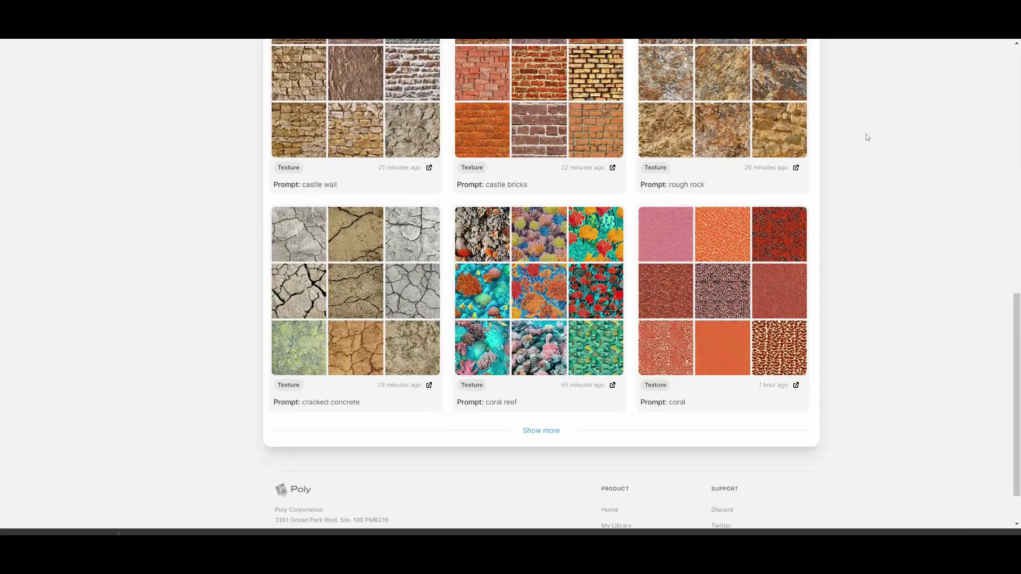
scroll(908, 190, "down", 4)
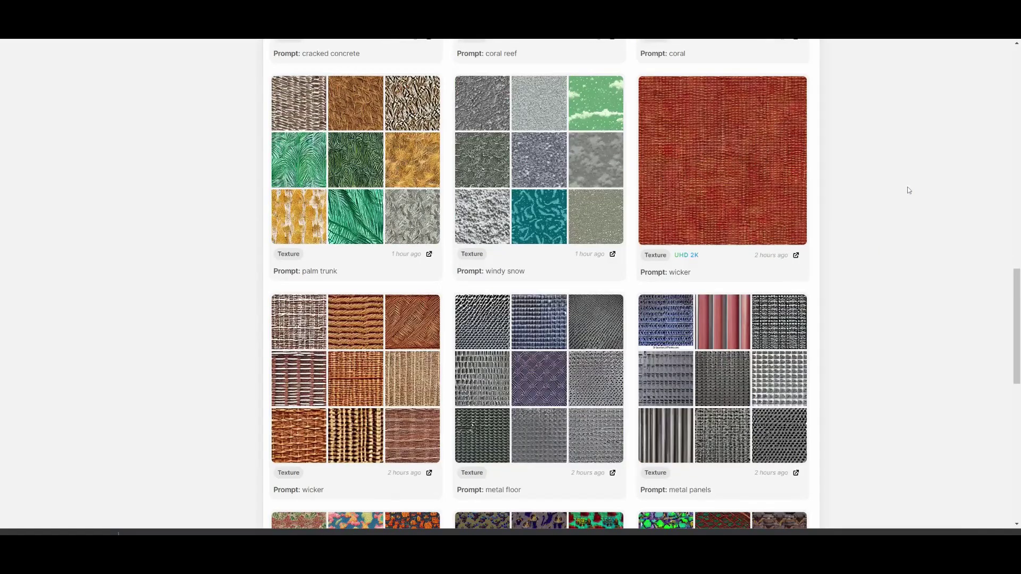
scroll(896, 176, "down", 3)
scroll(896, 176, "down", 3)
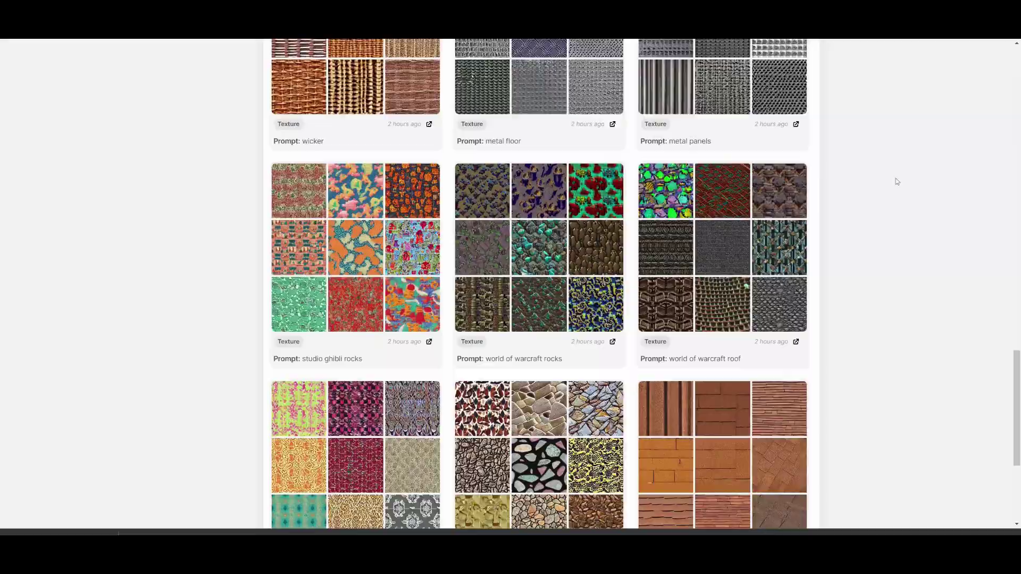
scroll(895, 179, "down", 4)
Load two more batches of older textures, then return to the top of My Library
left_click(541, 405)
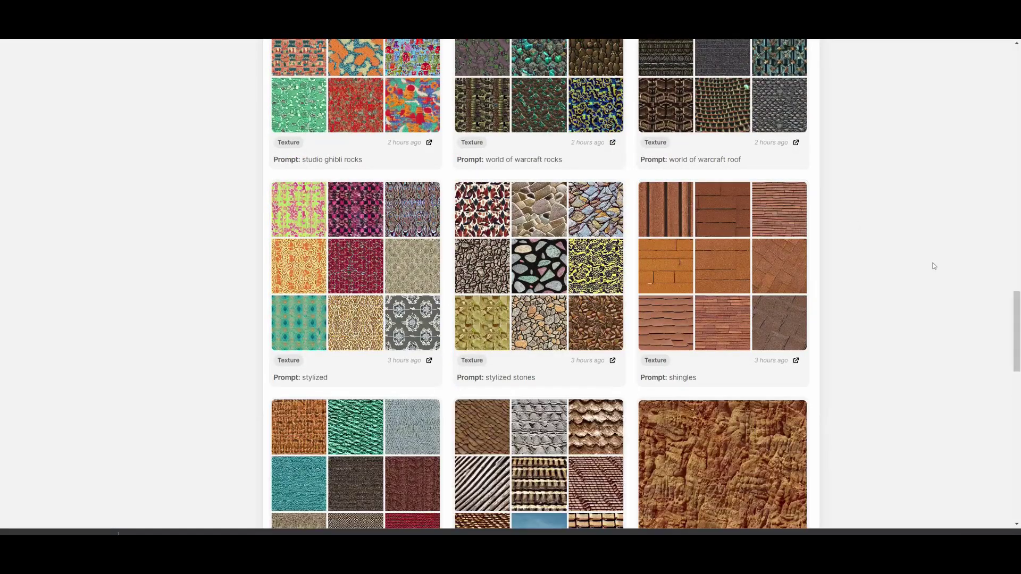
scroll(870, 235, "down", 4)
scroll(875, 240, "down", 3)
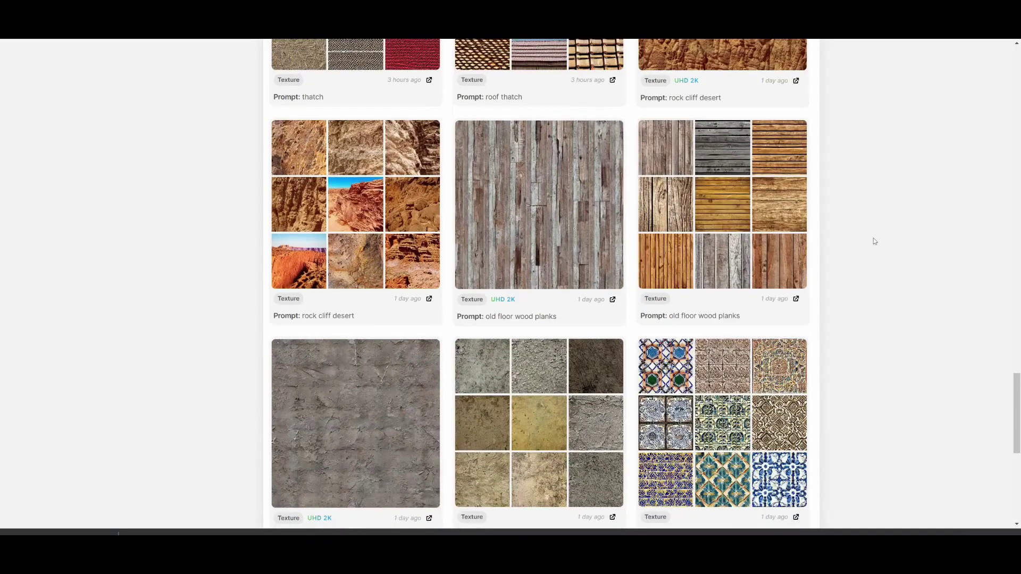
scroll(874, 238, "down", 3)
scroll(873, 239, "down", 3)
scroll(873, 238, "down", 2)
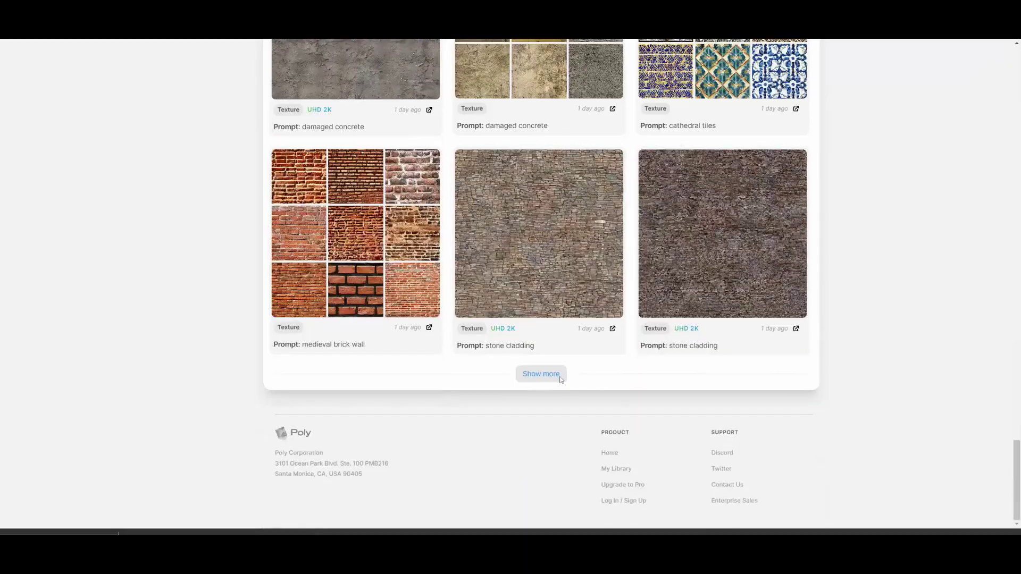
left_click(541, 374)
scroll(878, 264, "down", 3)
scroll(994, 421, "down", 3)
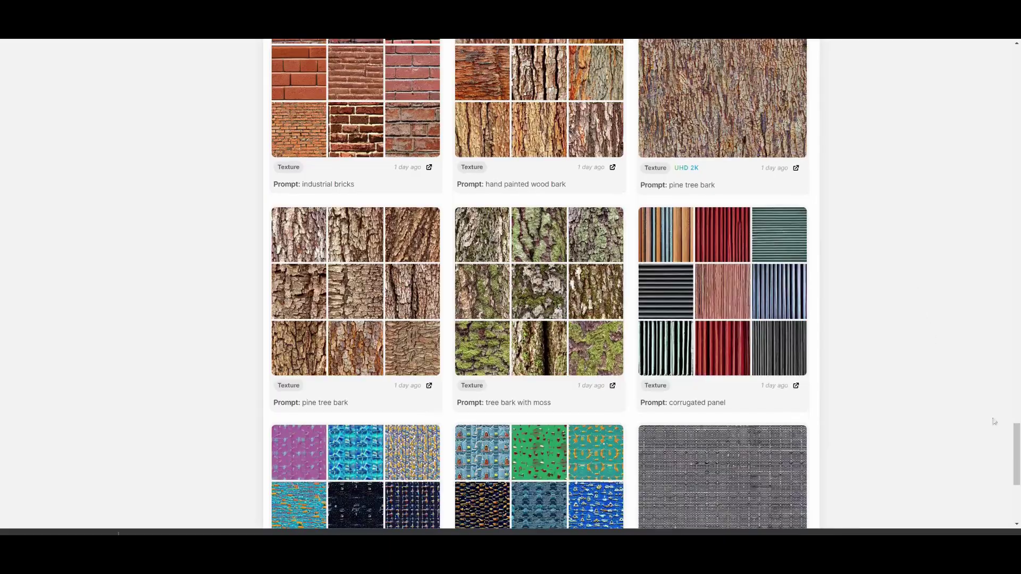
left_click_drag(1016, 450, 1017, 64)
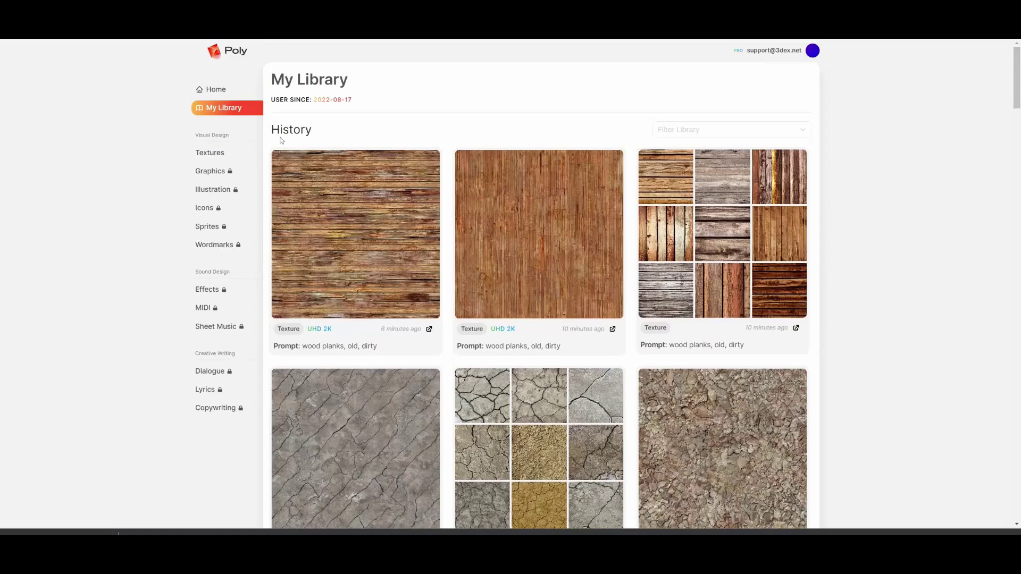
Generate textures from the prompt 'wood, not realistic, cartoony, simple'
left_click(227, 157)
left_click(388, 162)
key("ctrl+a")
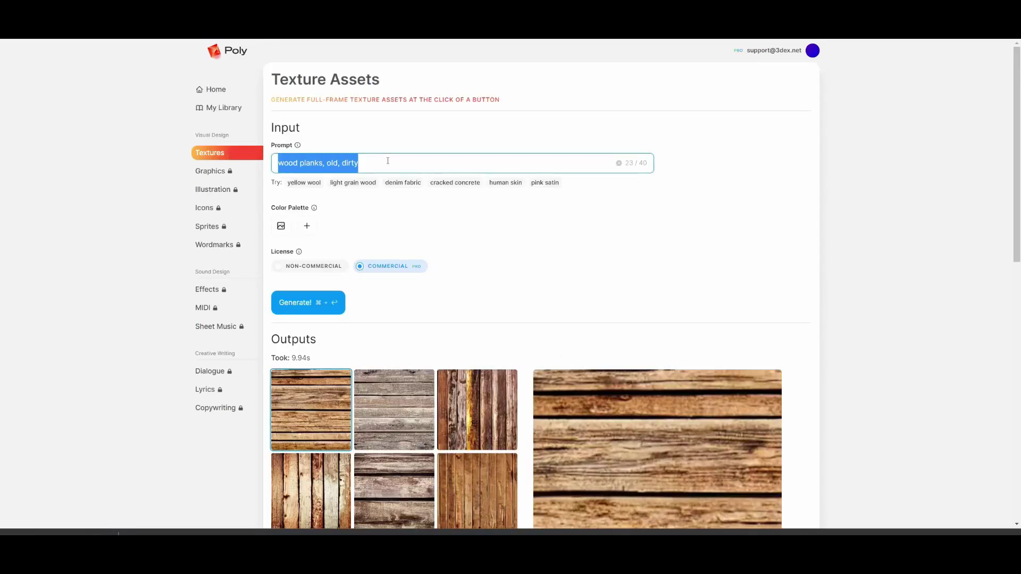
type("w")
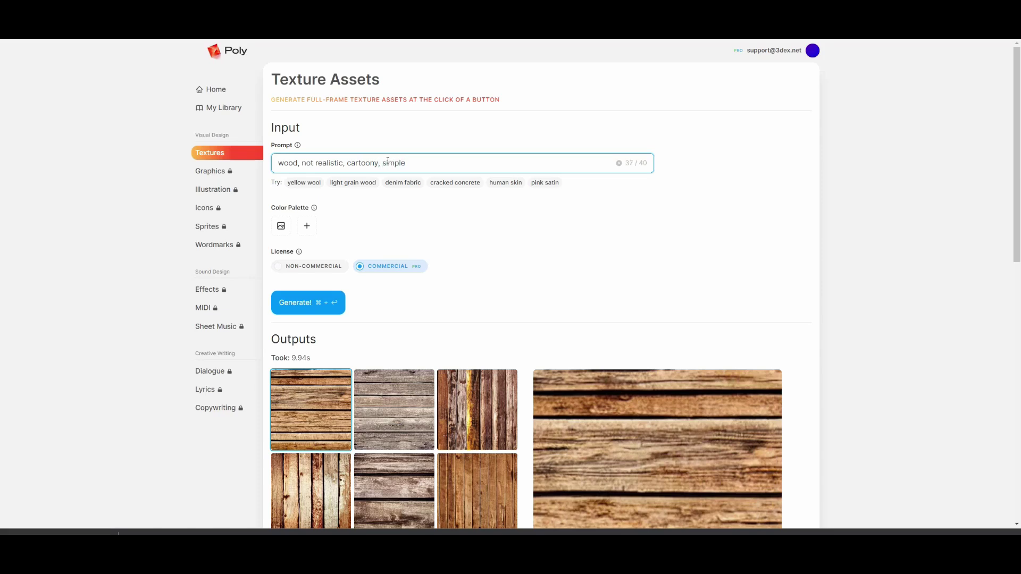
left_click(293, 300)
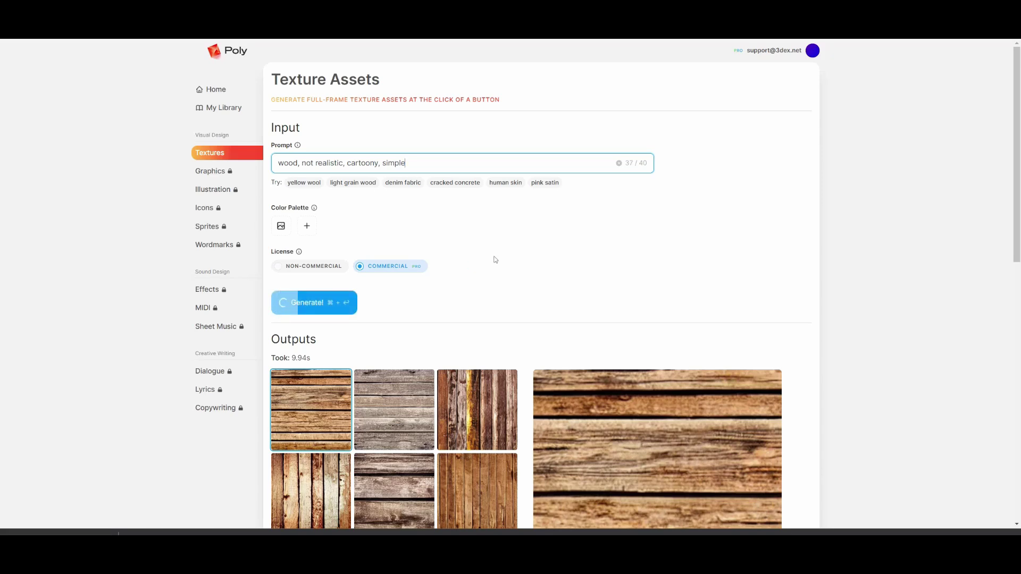
scroll(495, 259, "down", 2)
Preview the cartoony wood variations and two stone textures in the large view
left_click(477, 328)
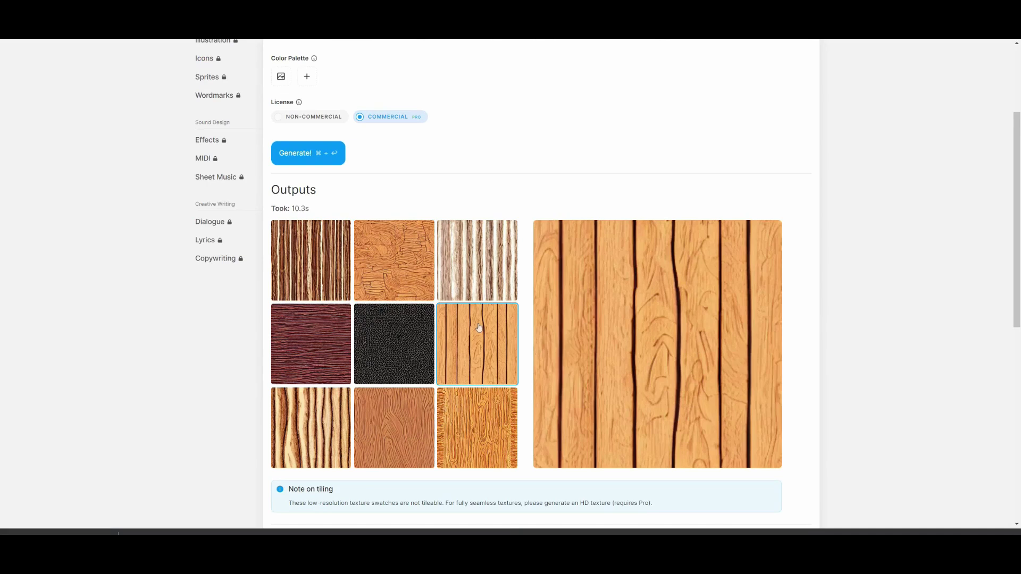
left_click(475, 428)
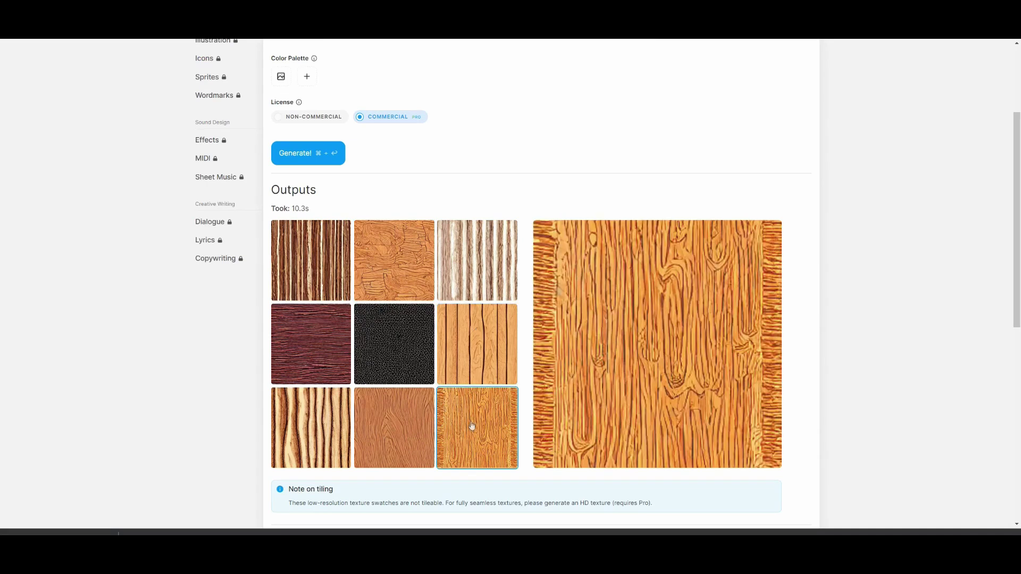
left_click(392, 423)
left_click(315, 417)
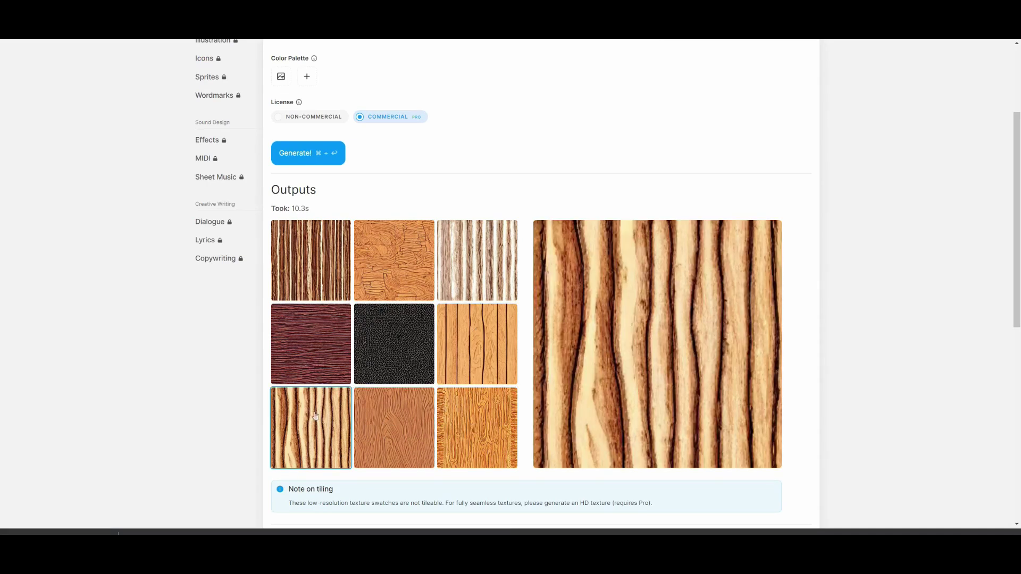
left_click(308, 347)
left_click(304, 272)
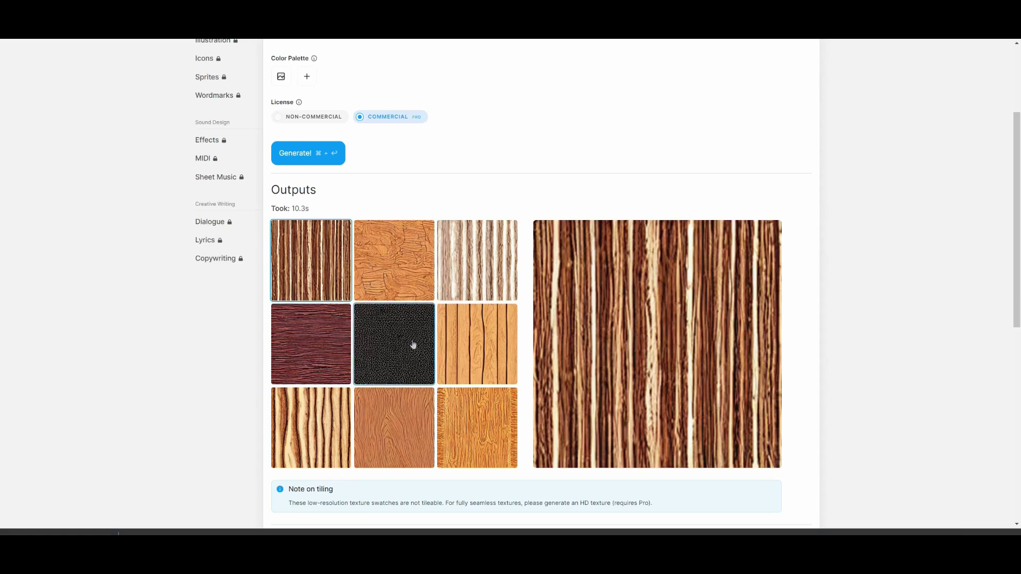
left_click(465, 345)
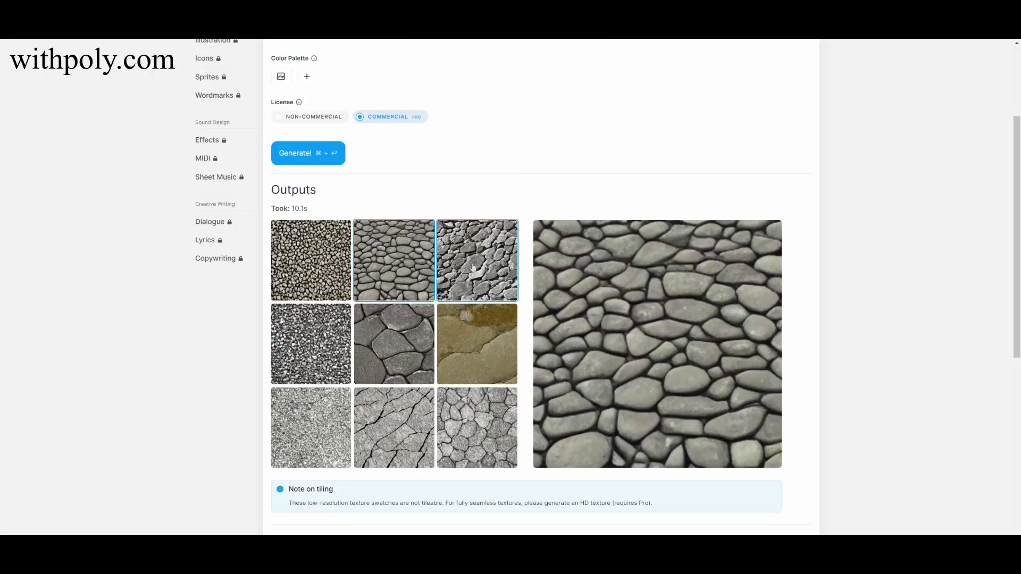
left_click(476, 264)
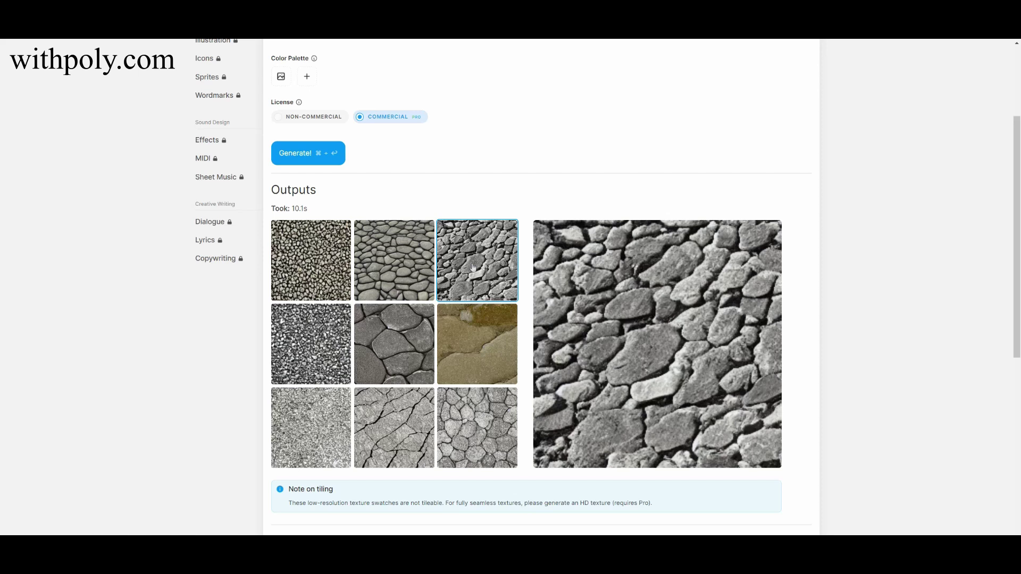
left_click(478, 339)
Show the fine speckled gravel stone texture in the large preview
left_click(393, 344)
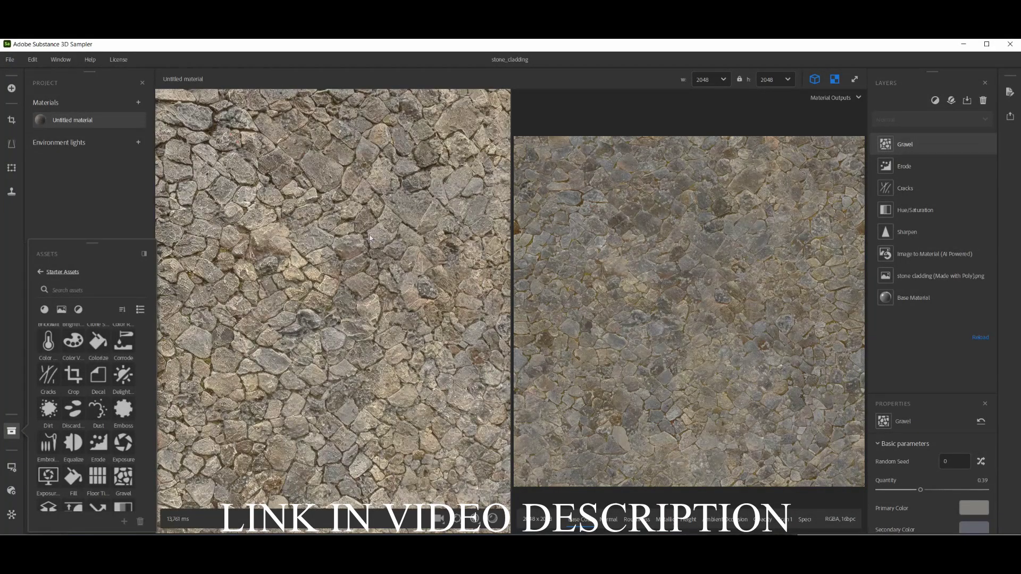
scroll(371, 236, "down", 8)
scroll(495, 248, "up", 2)
scroll(772, 251, "up", 3)
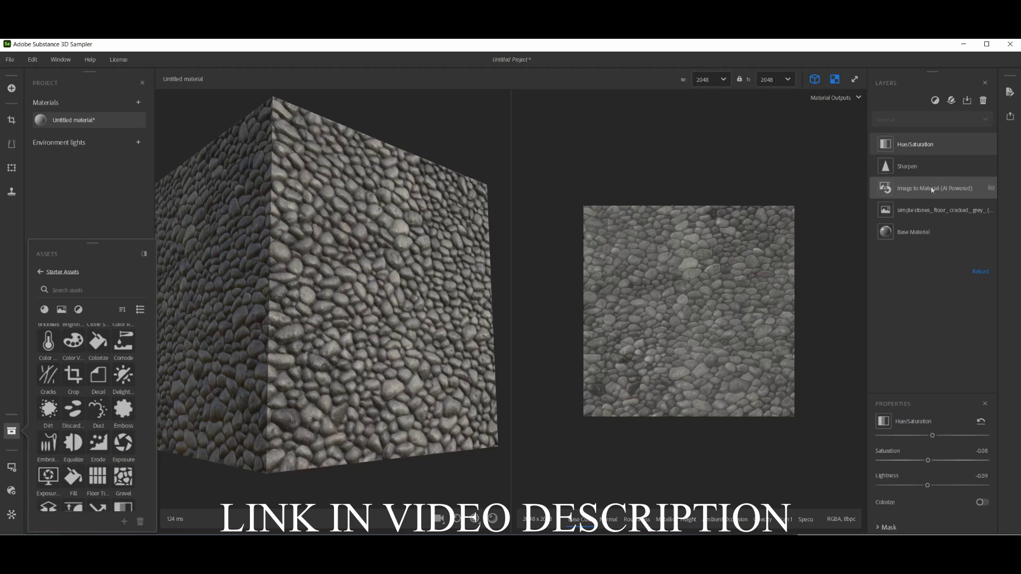
Set the AI Image to Material layer's Large Details to 0.78 and Micro Details to 0.68
left_click(930, 188)
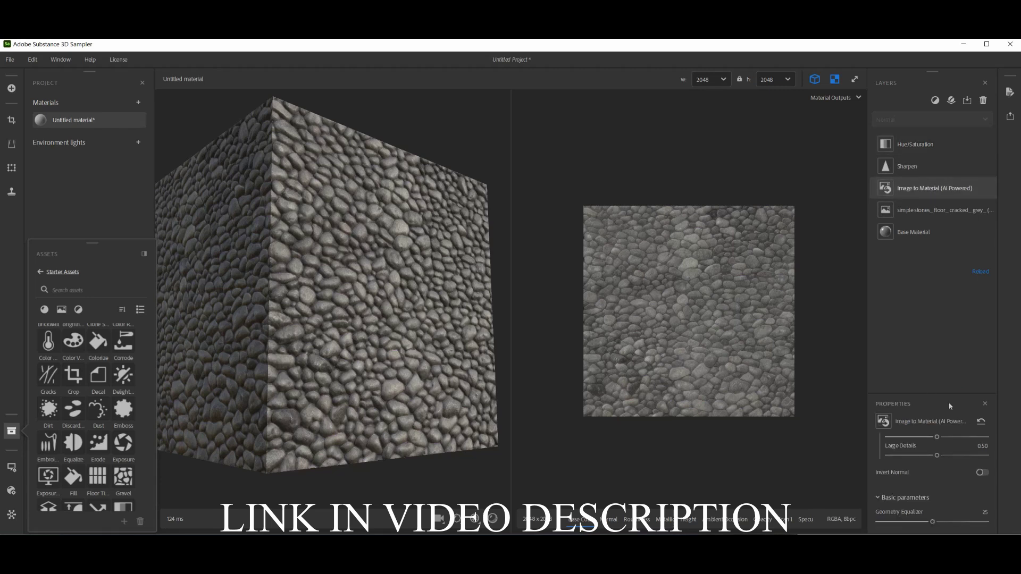
scroll(970, 467, "up", 1)
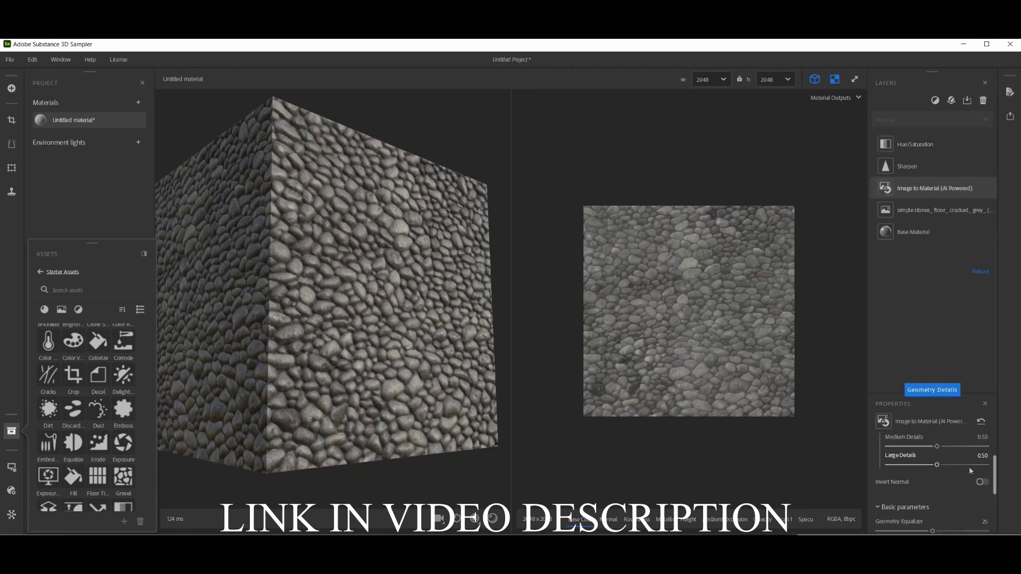
left_click(965, 466)
scroll(945, 463, "up", 2)
left_click(955, 484)
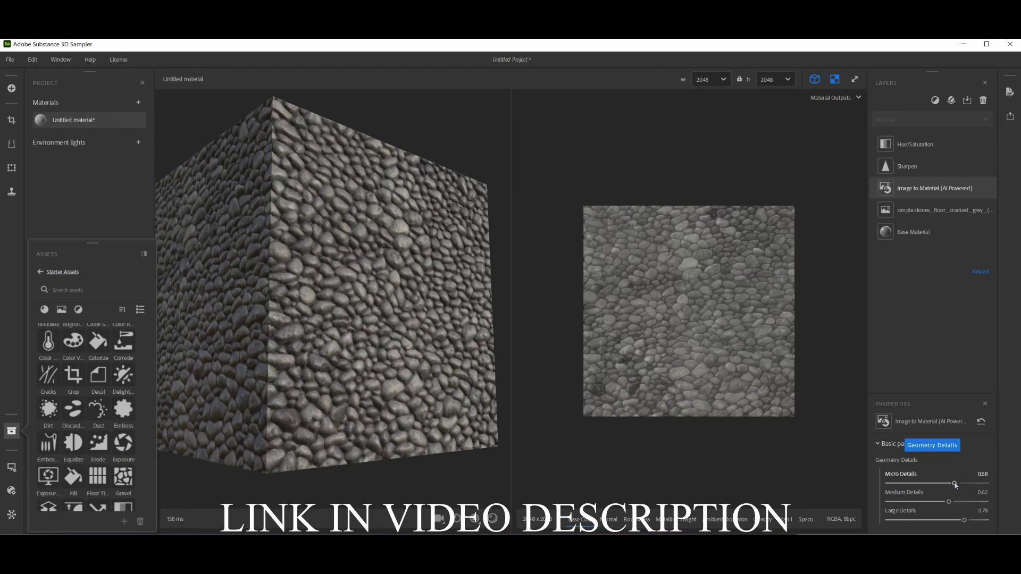